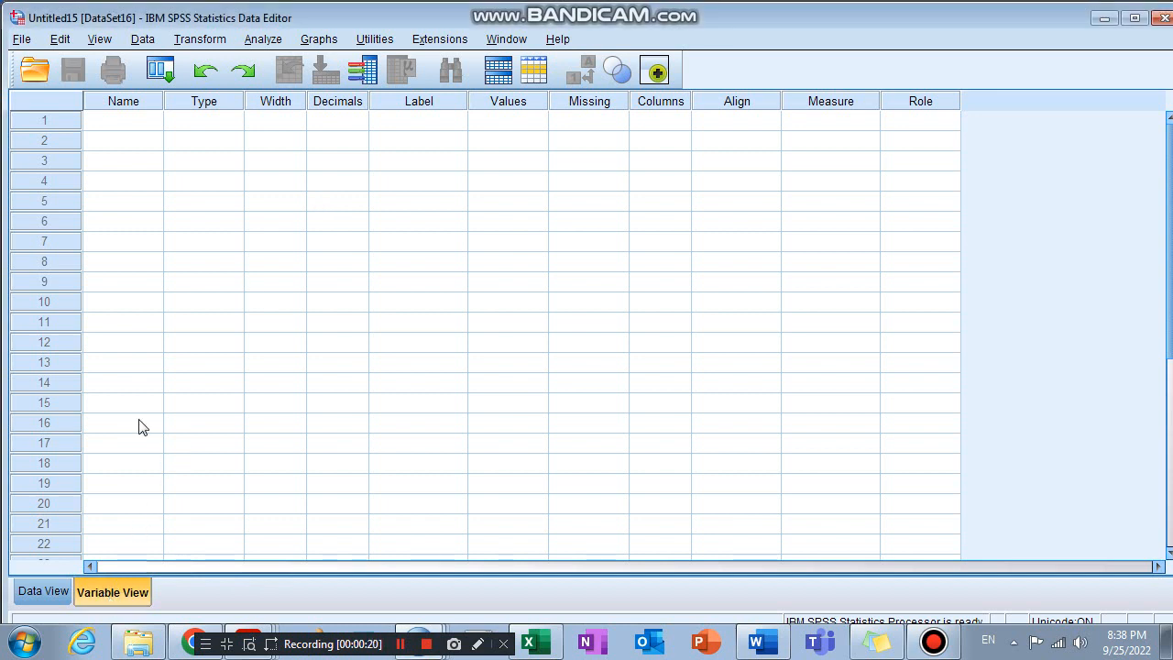
# - Define four variables named Rep, Silicon, Salt and ET in the first four rows of the variable list
pyautogui.click(113, 130)
pyautogui.write('Rep')
pyautogui.click(121, 143)
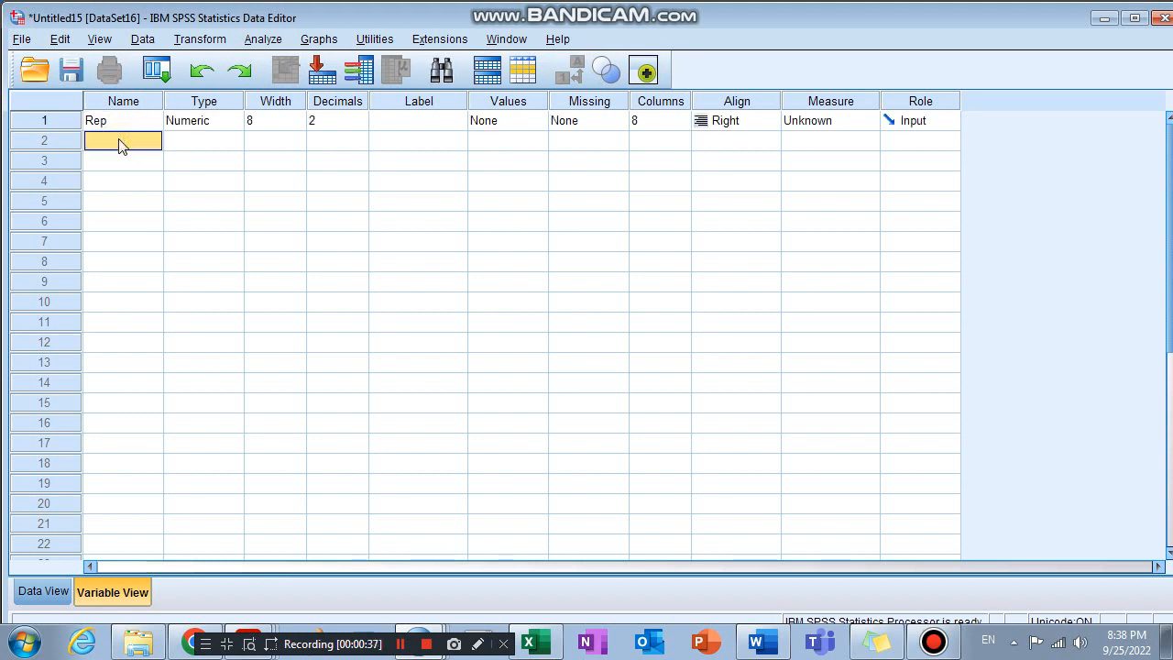
pyautogui.write('Silicon')
pyautogui.click(122, 156)
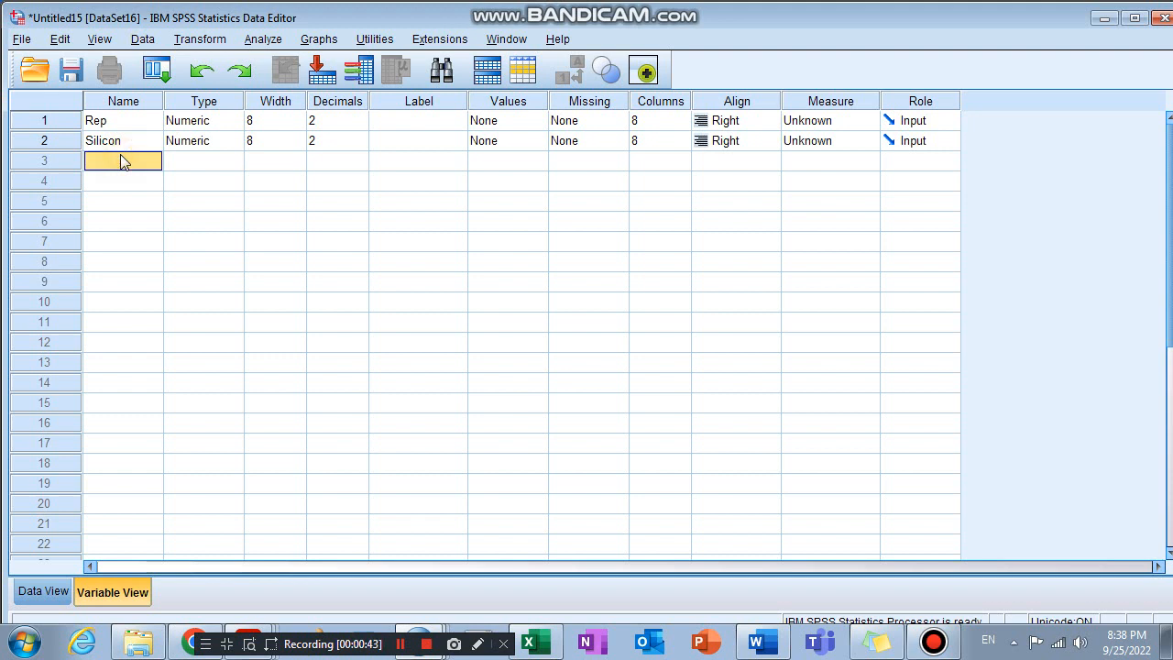
pyautogui.write('Salt')
pyautogui.click(133, 182)
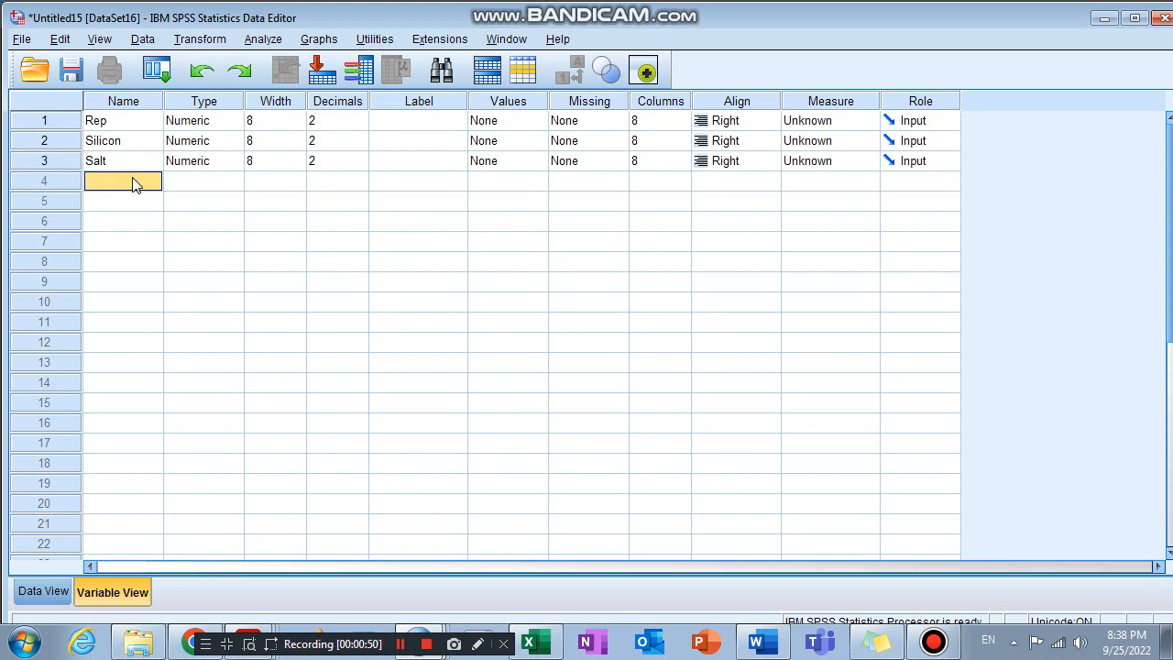
pyautogui.write('ET')
pyautogui.click(188, 204)
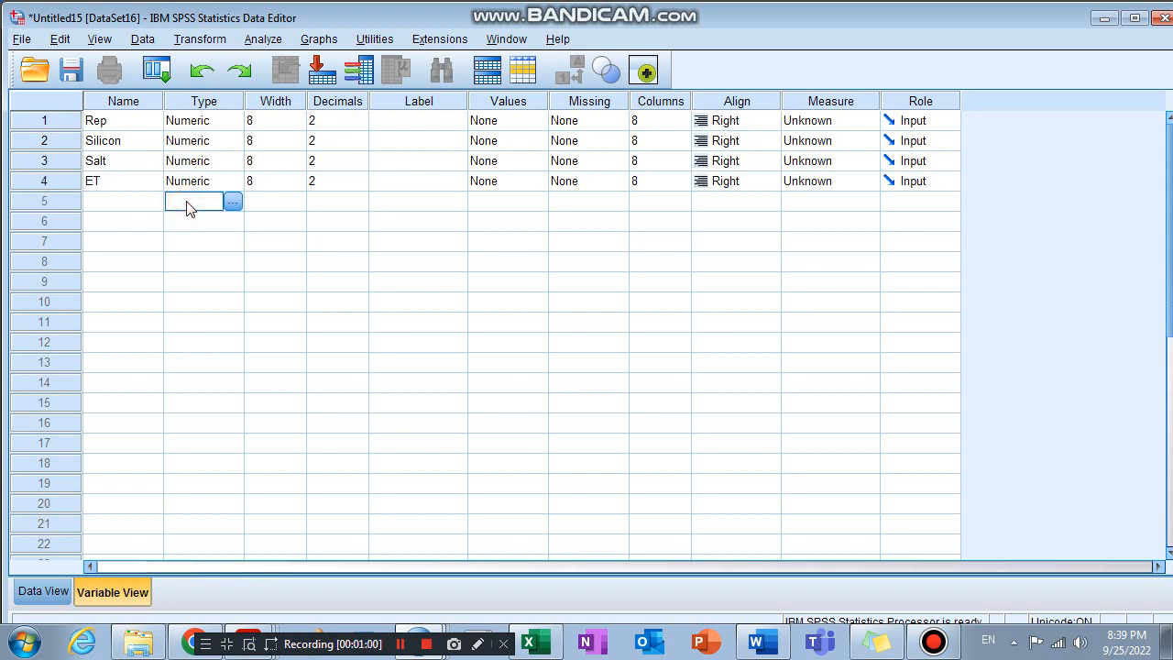
# - Switch to the data grid and enter 1, 2 and 3 in rows 1 to 3 of the Rep column
pyautogui.click(46, 592)
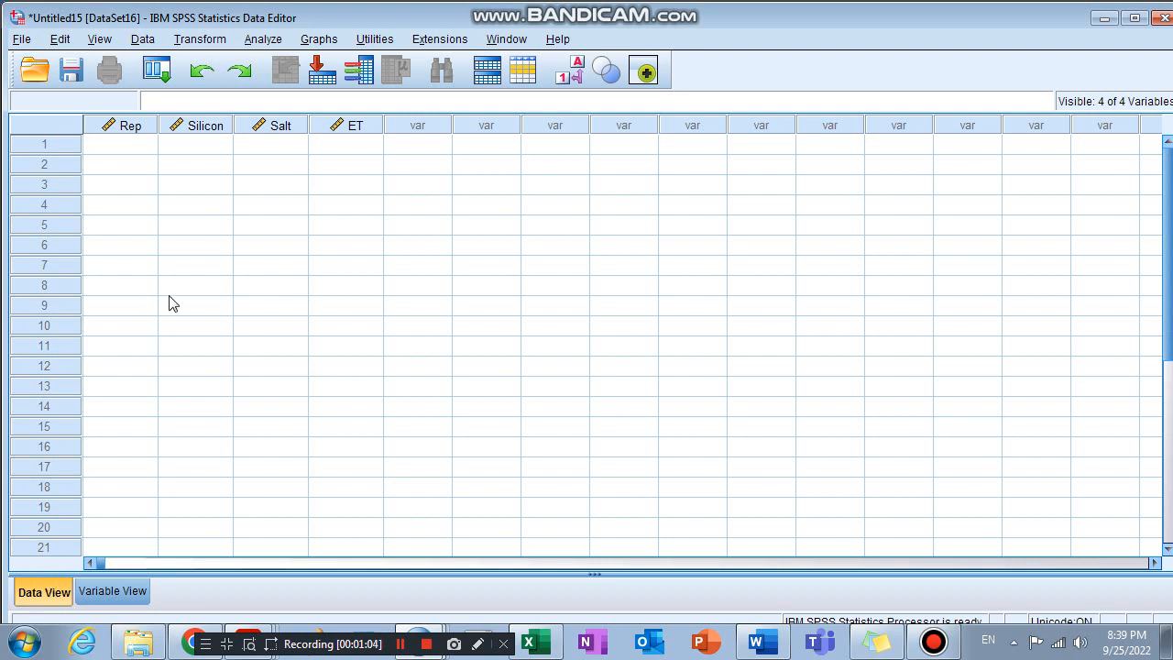
pyautogui.click(142, 146)
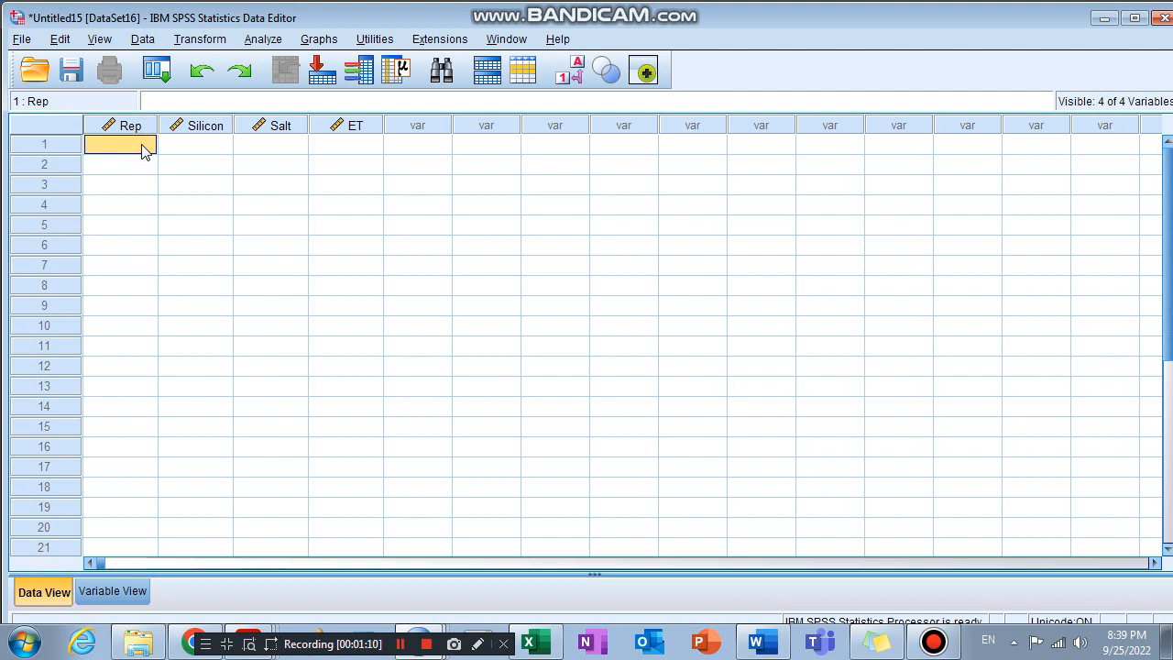
pyautogui.write('1')
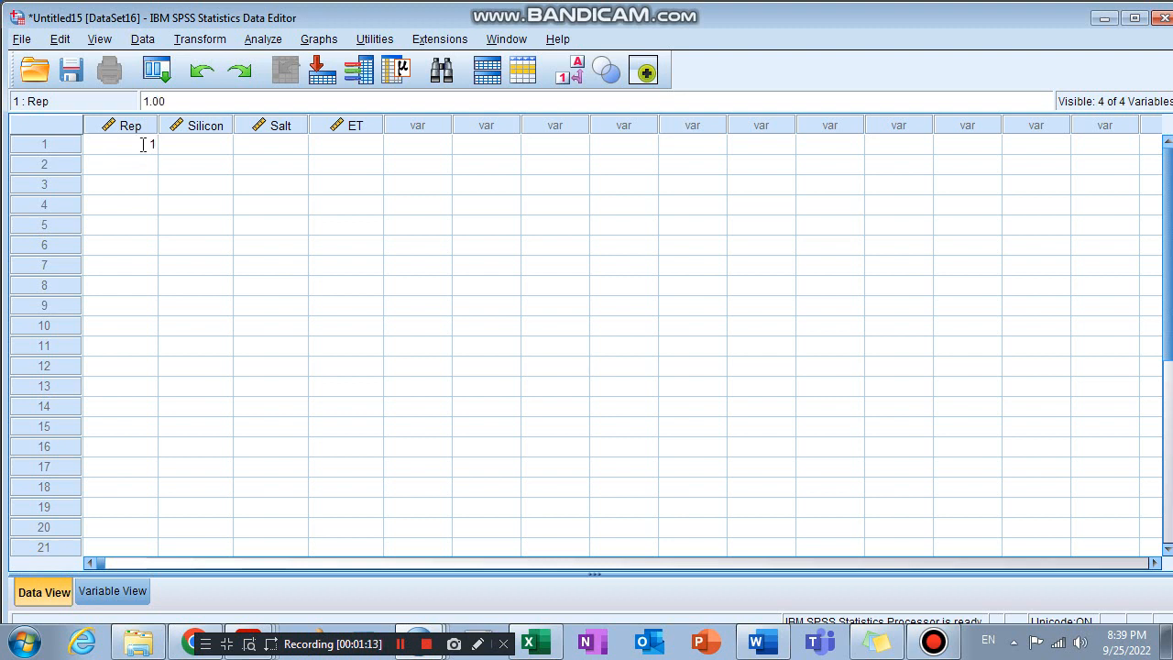
pyautogui.press('Return')
pyautogui.write('2')
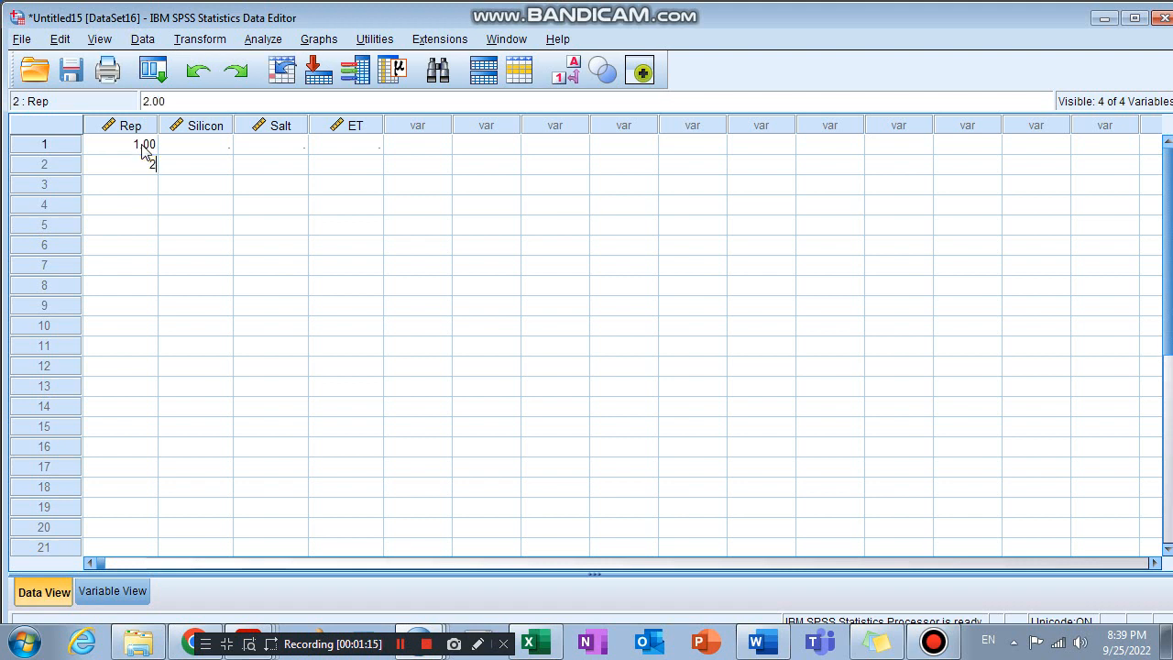
pyautogui.press('Return')
pyautogui.write('3')
pyautogui.press('Return')
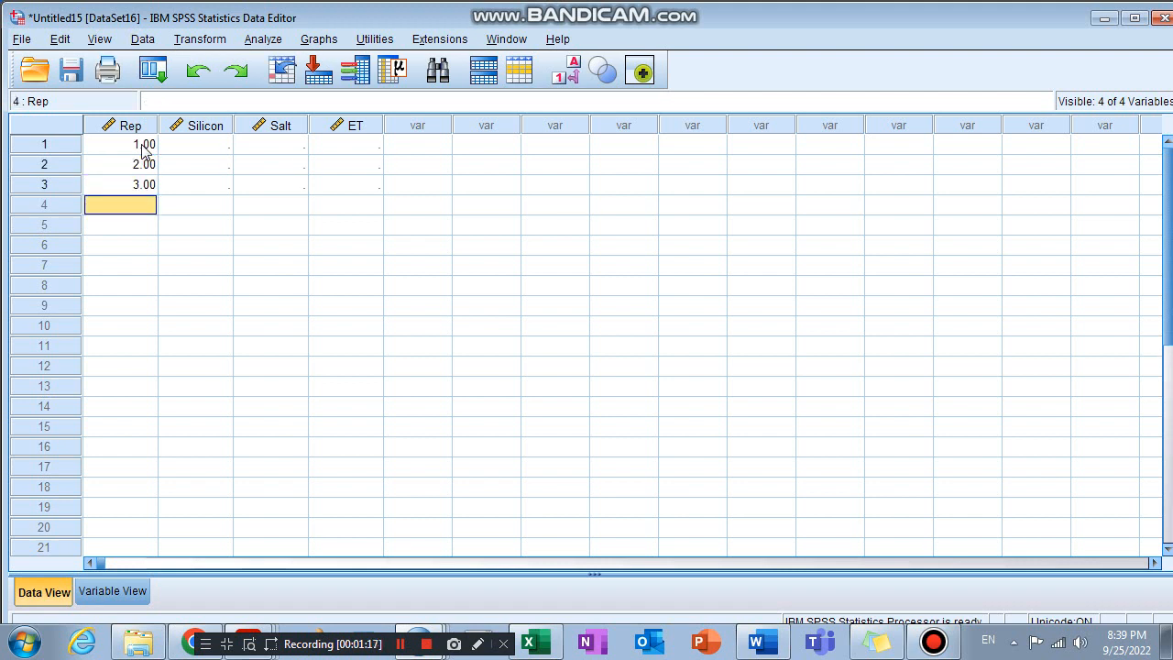
# - Enter the value 1 in rows 1 to 3 of the Silicon column
pyautogui.click(193, 146)
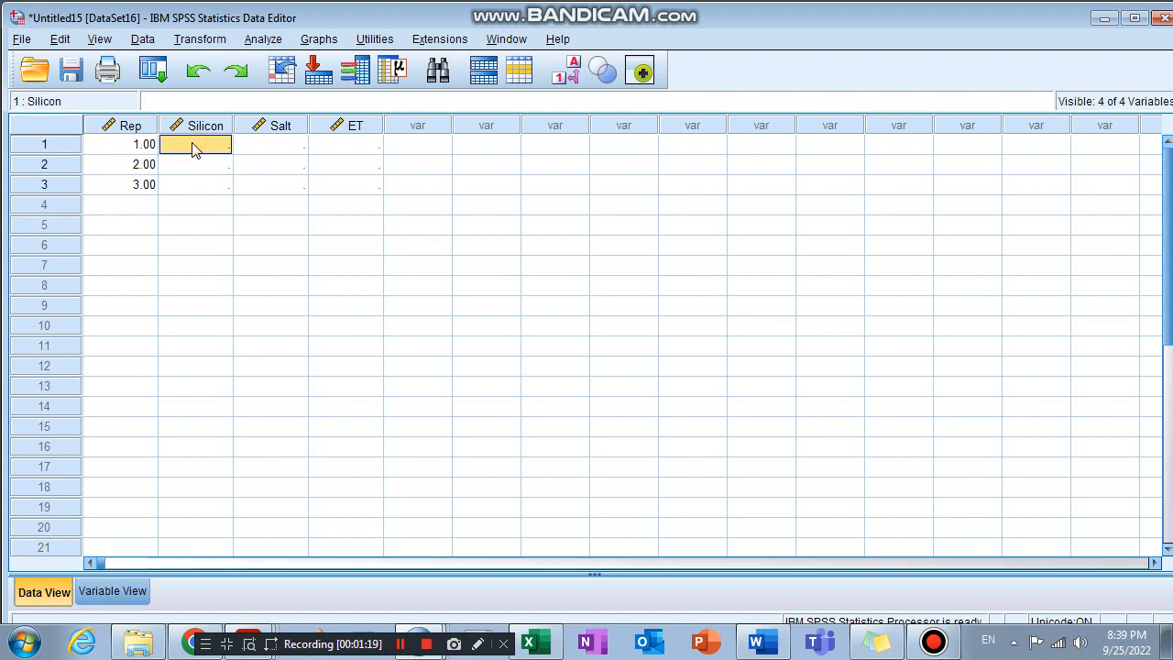
pyautogui.write('1')
pyautogui.press('Return')
pyautogui.write('1')
pyautogui.press('Return')
pyautogui.write('1')
pyautogui.press('Return')
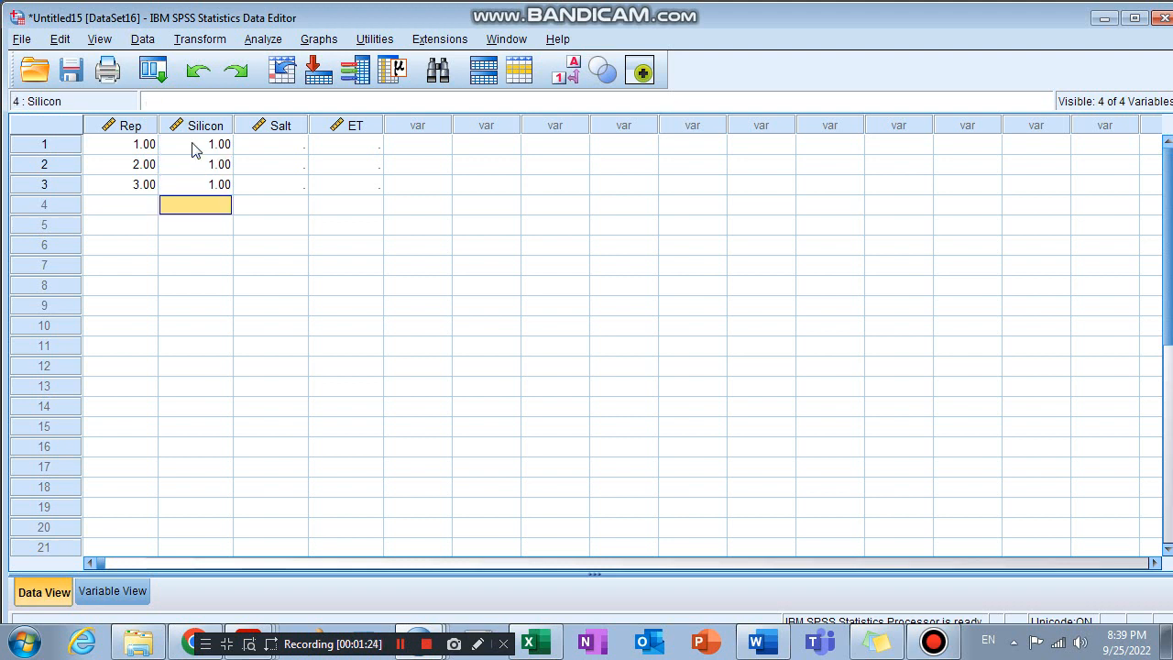
# - Enter the value 2 in rows 4 to 6 of the Silicon column
pyautogui.write('2')
pyautogui.press('Return')
pyautogui.write('2')
pyautogui.press('Return')
pyautogui.write('2')
pyautogui.press('Return')
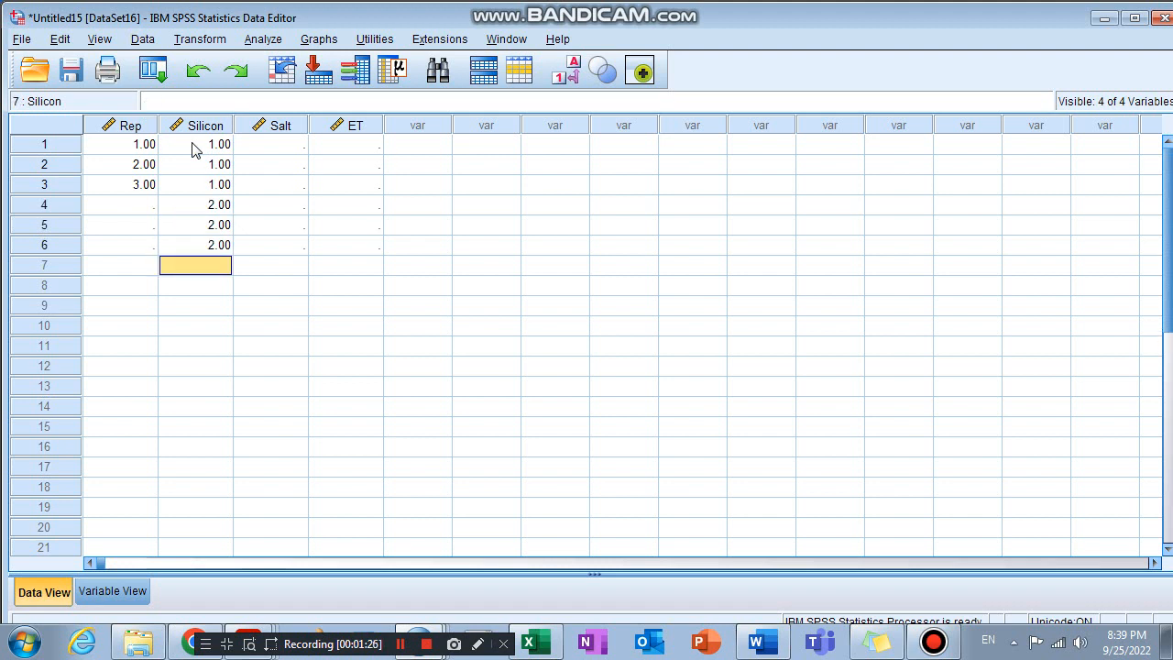
# - Enter the value 3 in rows 7 to 9 of the Silicon column
pyautogui.write('3')
pyautogui.press('Return')
pyautogui.write('3')
pyautogui.press('Return')
pyautogui.write('3')
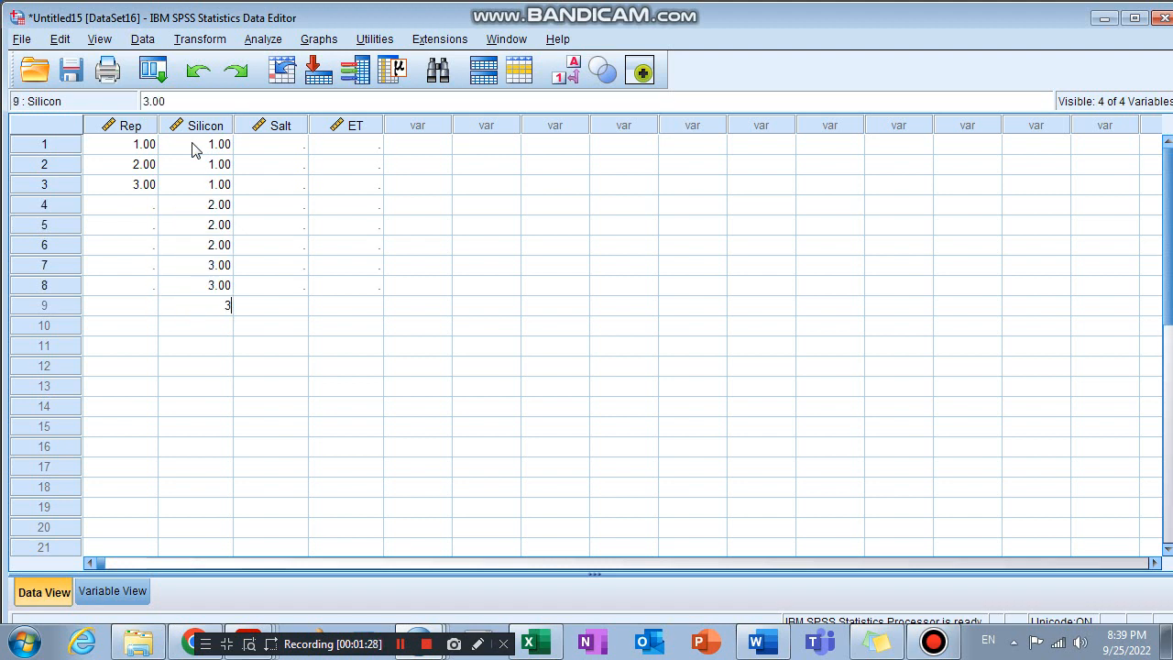
pyautogui.press('Return')
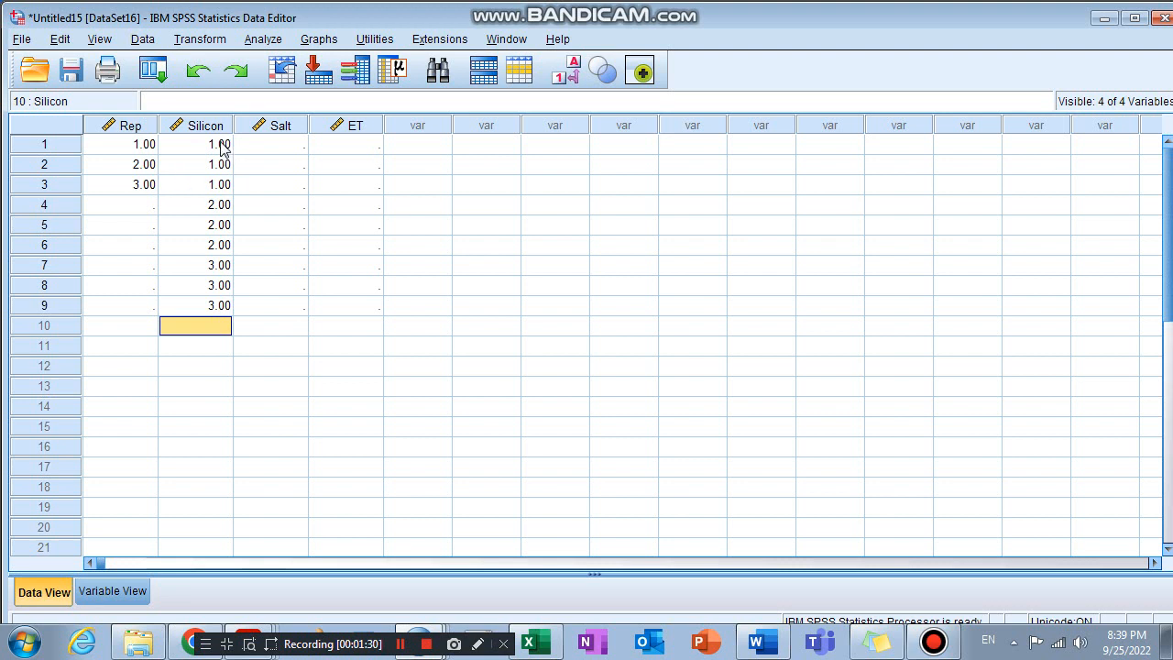
# - Fill rows 4 to 9 of the Rep column with the sequence 1, 2, 3 entered twice
pyautogui.click(138, 202)
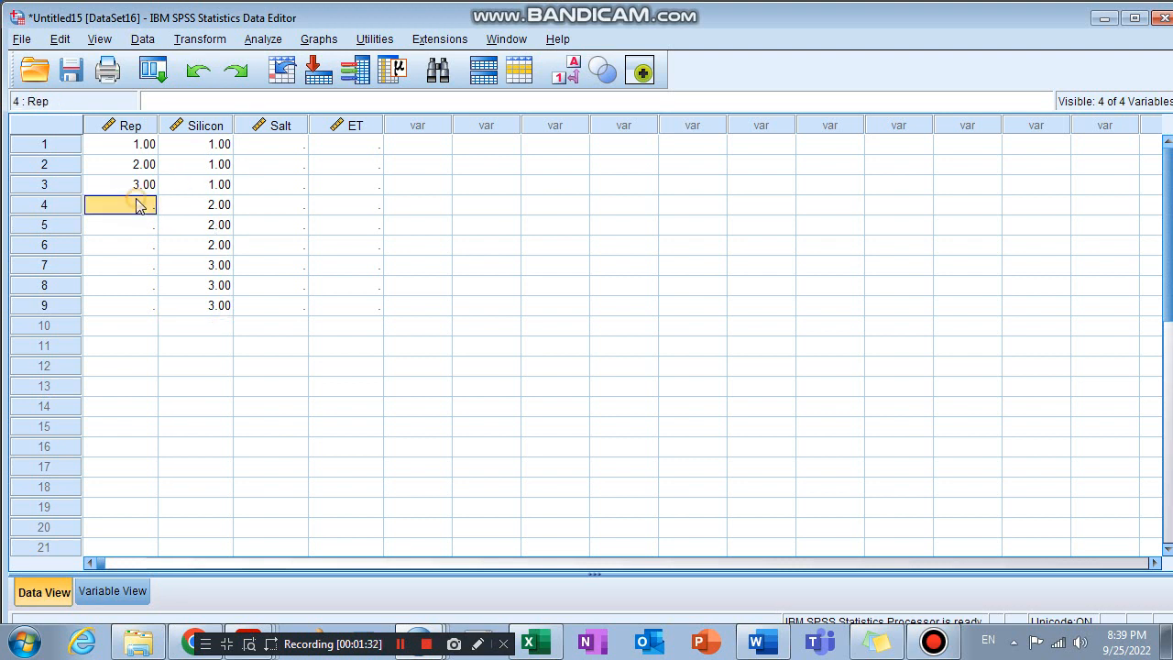
pyautogui.write('1')
pyautogui.press('Return')
pyautogui.write('2')
pyautogui.press('Return')
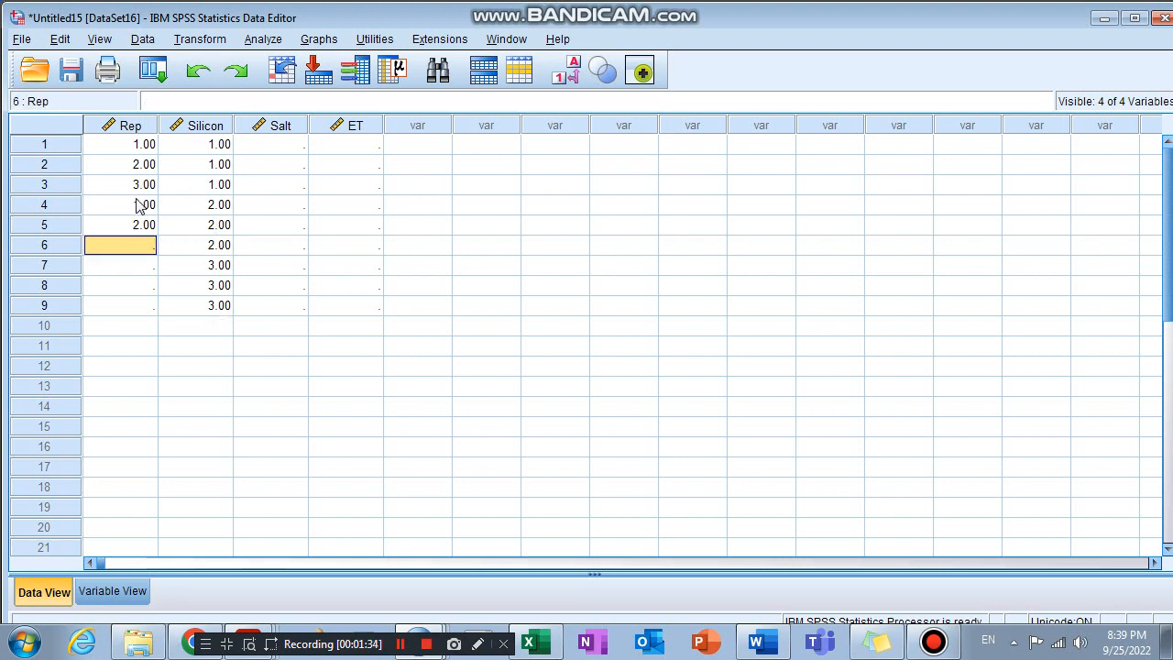
pyautogui.write('3')
pyautogui.press('Return')
pyautogui.write('1')
pyautogui.press('Return')
pyautogui.write('2')
pyautogui.press('Return')
pyautogui.write('3')
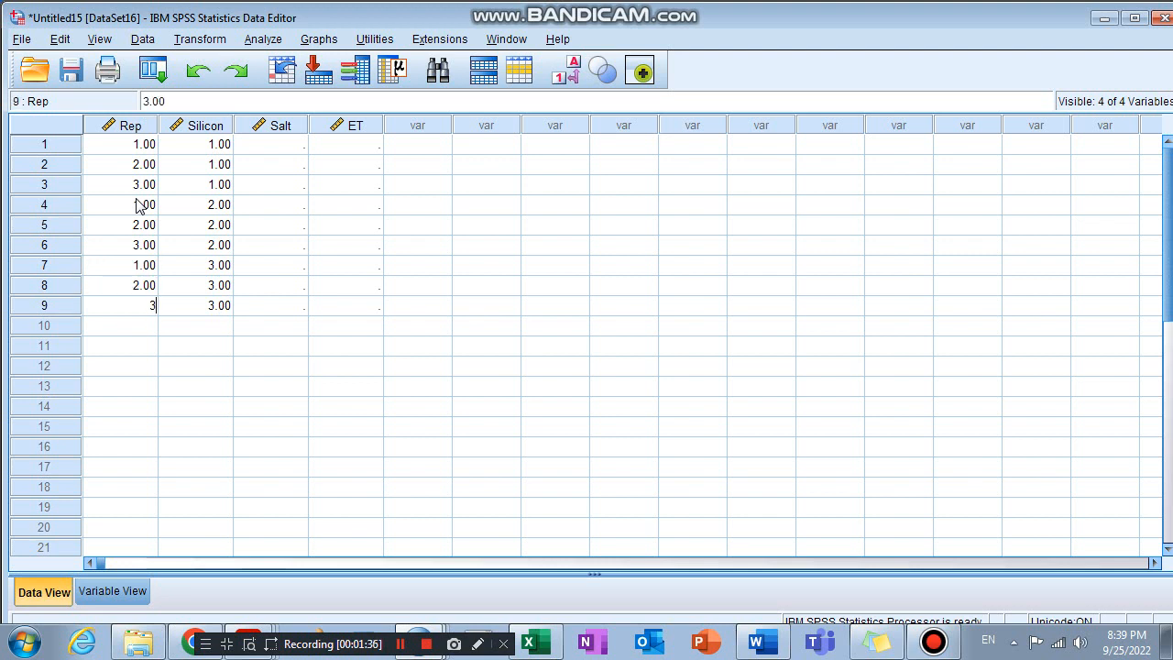
pyautogui.press('Return')
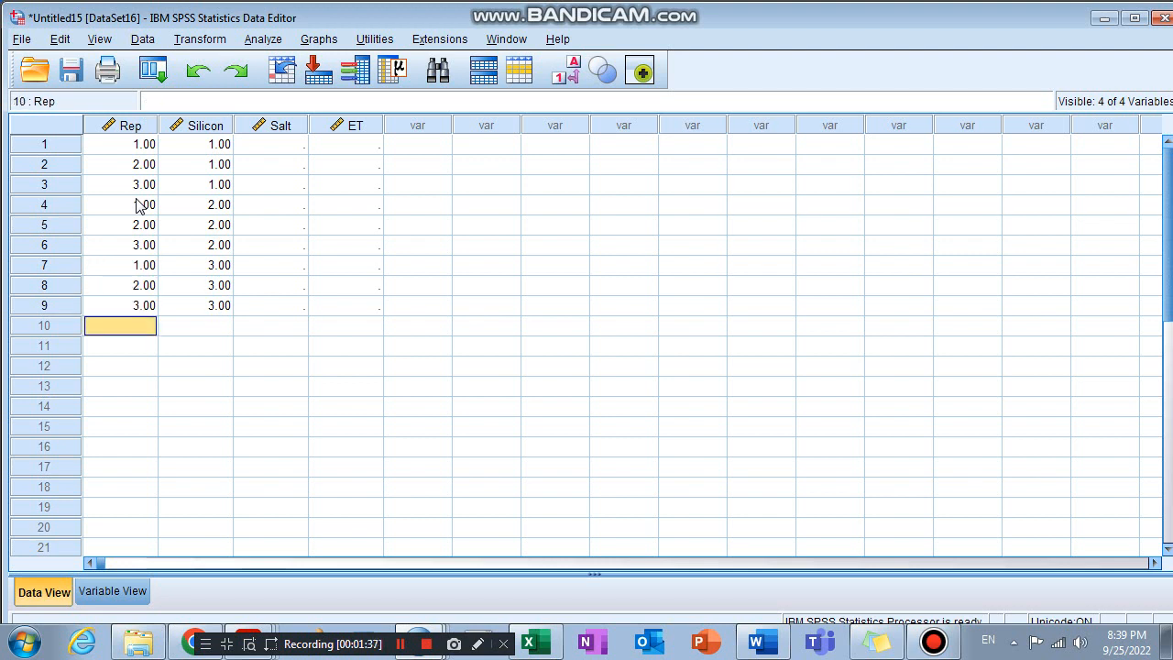
# - Enter the value 1 in rows 1 to 9 of the Salt column
pyautogui.click(277, 148)
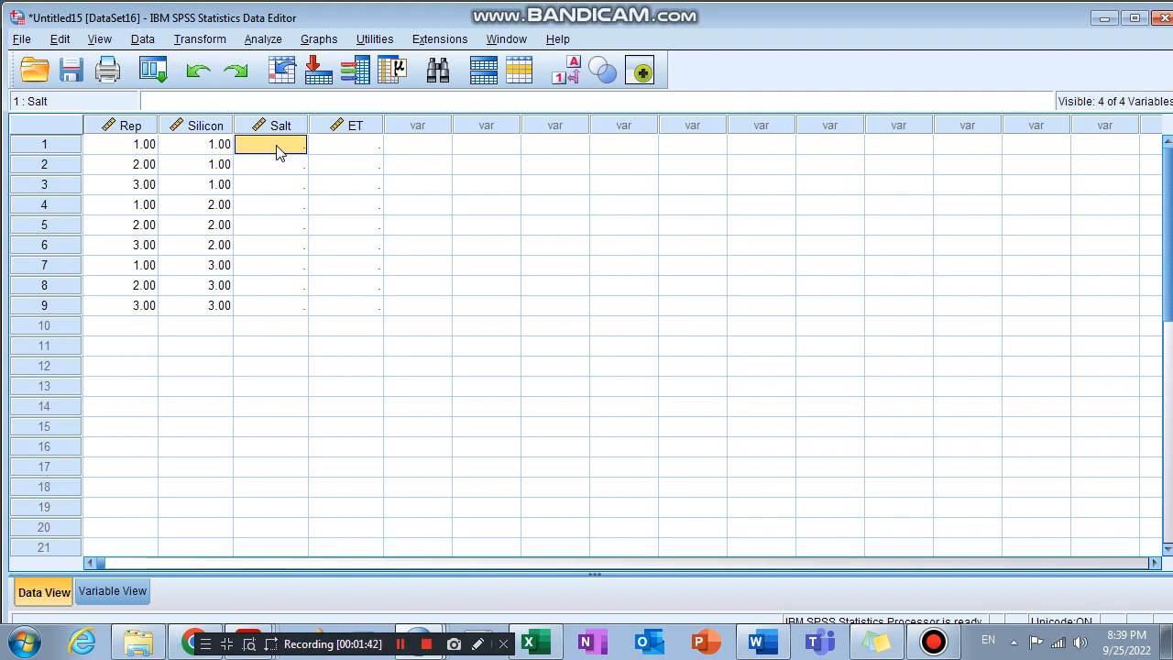
pyautogui.write('1')
pyautogui.press('Return')
pyautogui.write('1')
pyautogui.press('Return')
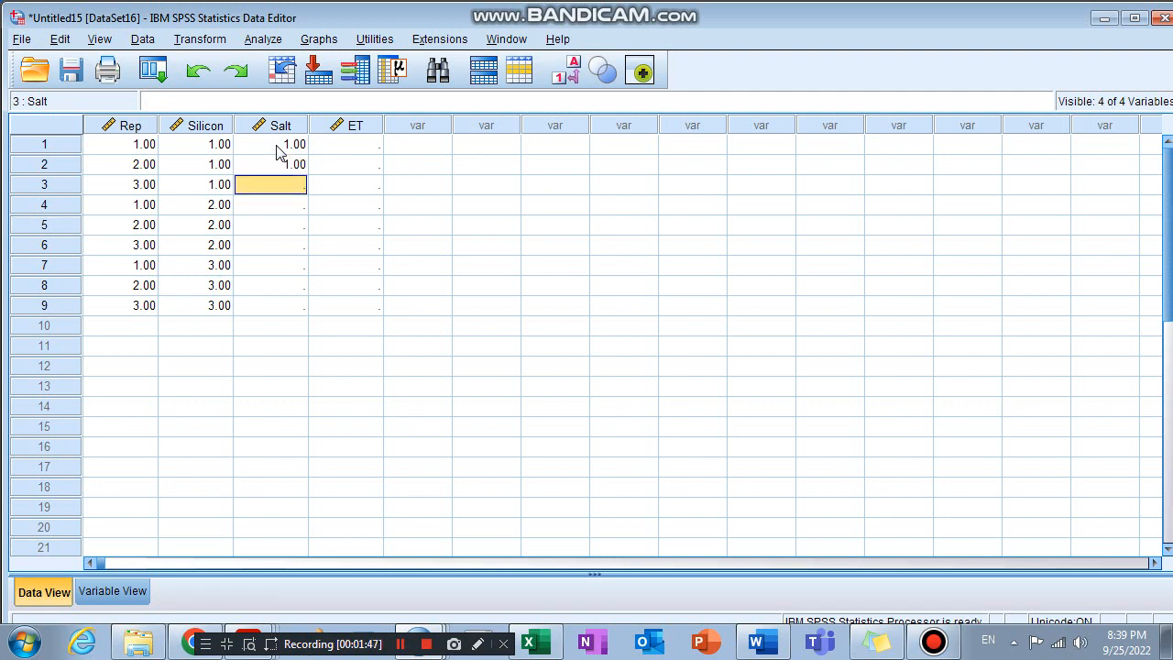
pyautogui.write('1')
pyautogui.press('Return')
pyautogui.write('1')
pyautogui.press('Return')
pyautogui.write('1 1')
pyautogui.press('Return')
pyautogui.write('1')
pyautogui.press('Return')
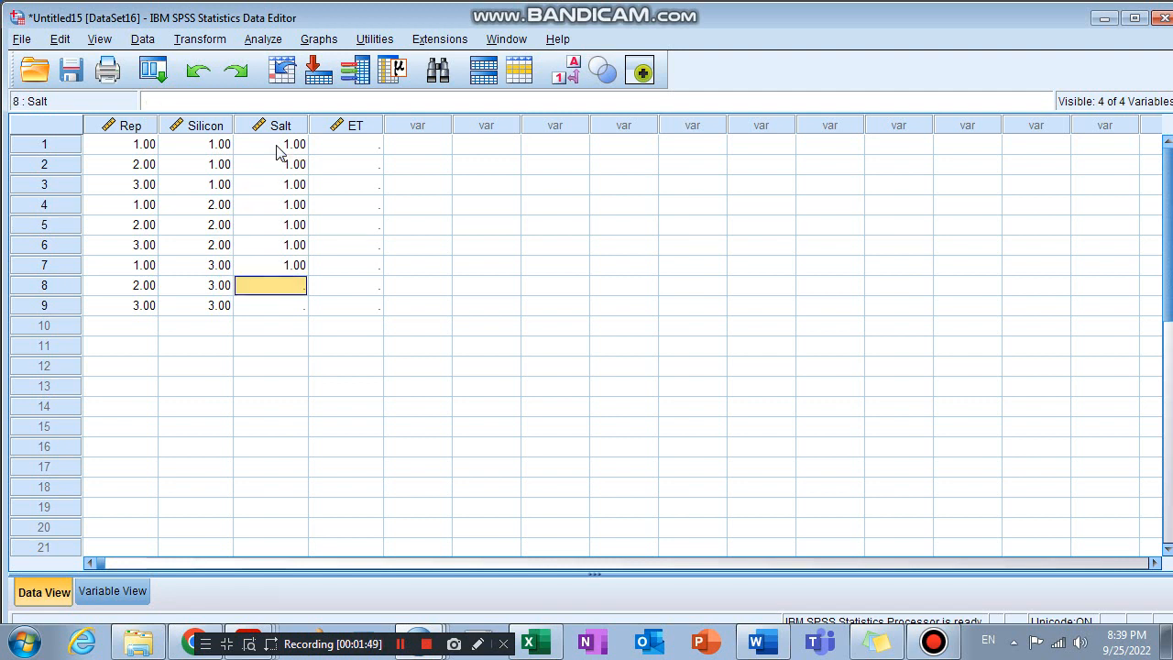
pyautogui.write('1')
pyautogui.press('Return')
pyautogui.write('1')
pyautogui.press('Return')
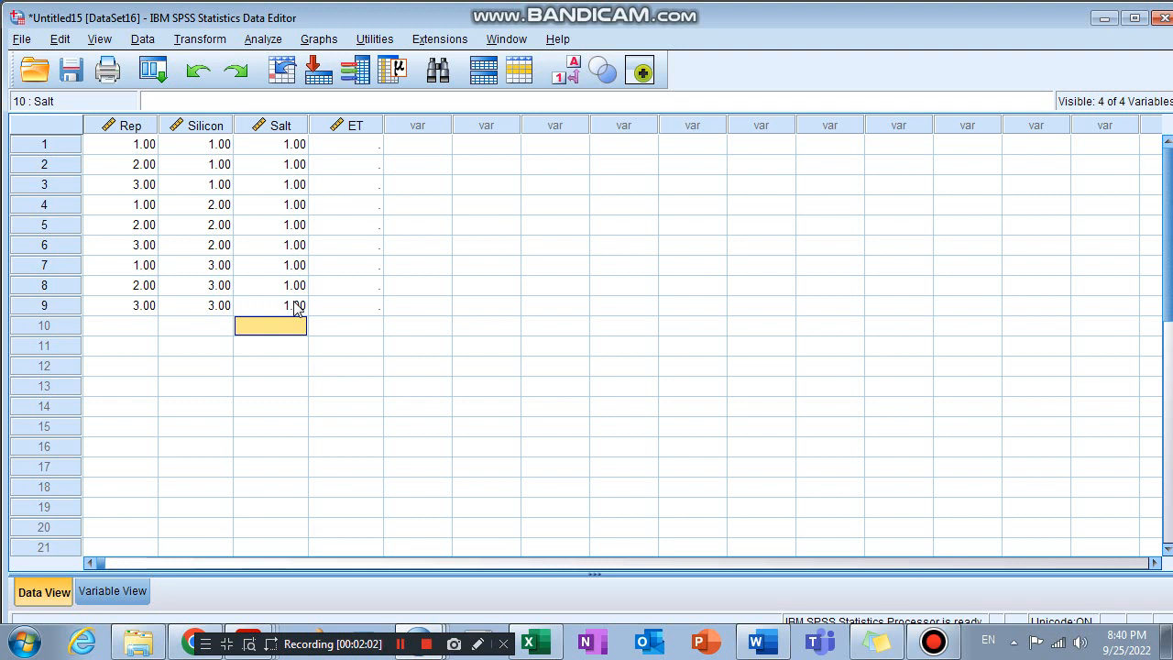
# - Enter the value 2 in rows 10 to 18 of the Salt column
pyautogui.write('2')
pyautogui.press('Return')
pyautogui.write('2')
pyautogui.press('Return')
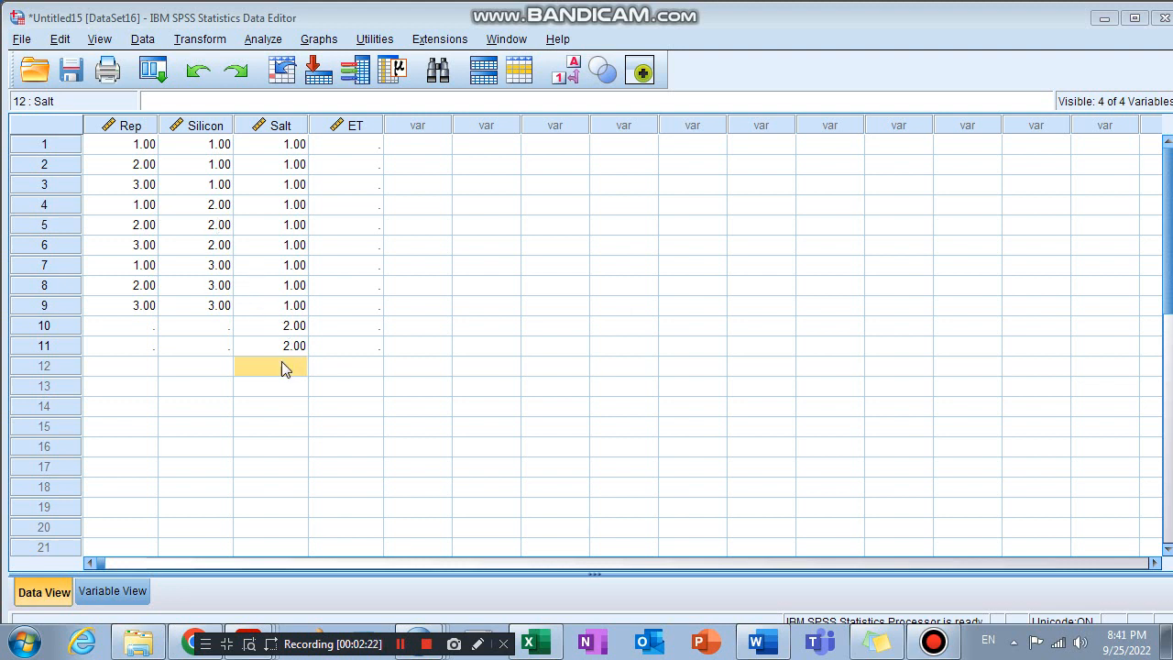
pyautogui.write('2')
pyautogui.press('Return')
pyautogui.write('2')
pyautogui.press('Return')
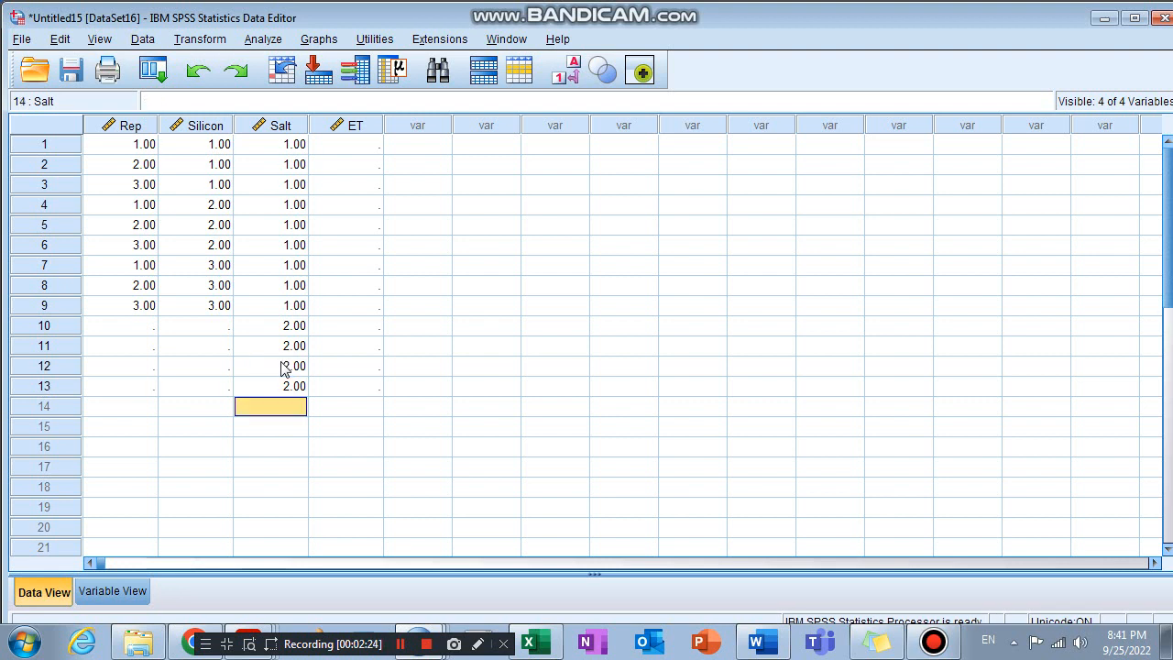
pyautogui.write('2')
pyautogui.press('Return')
pyautogui.write('2')
pyautogui.press('Return')
pyautogui.write('2')
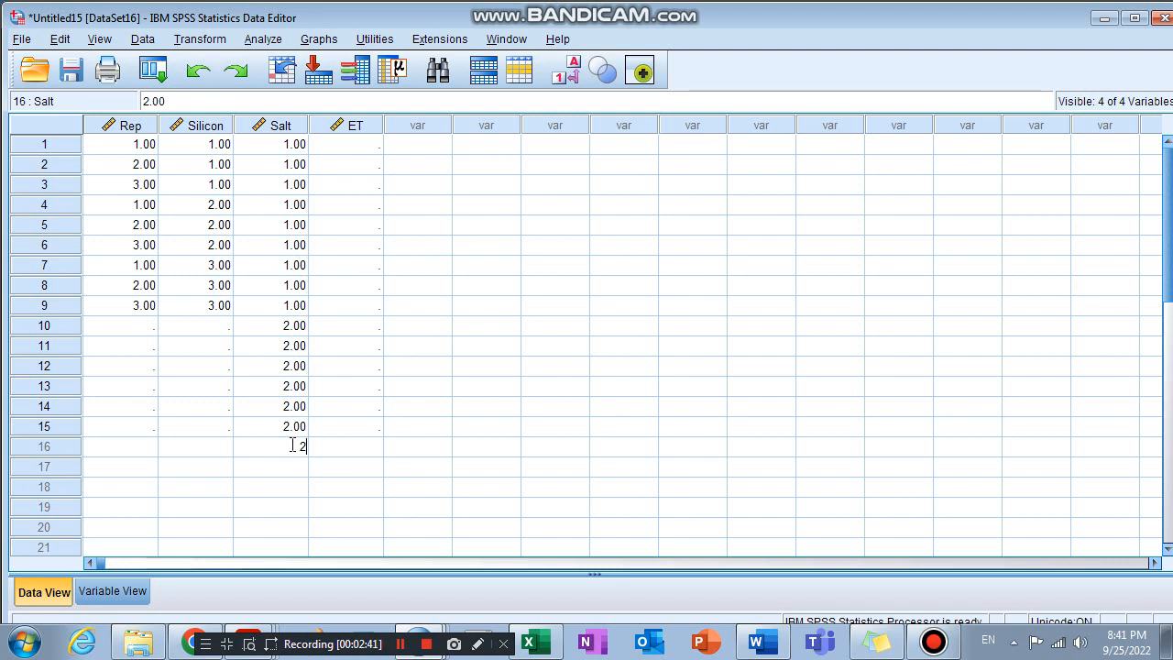
pyautogui.press('Return')
pyautogui.write('2')
pyautogui.press('Return')
pyautogui.write('2')
pyautogui.press('Return')
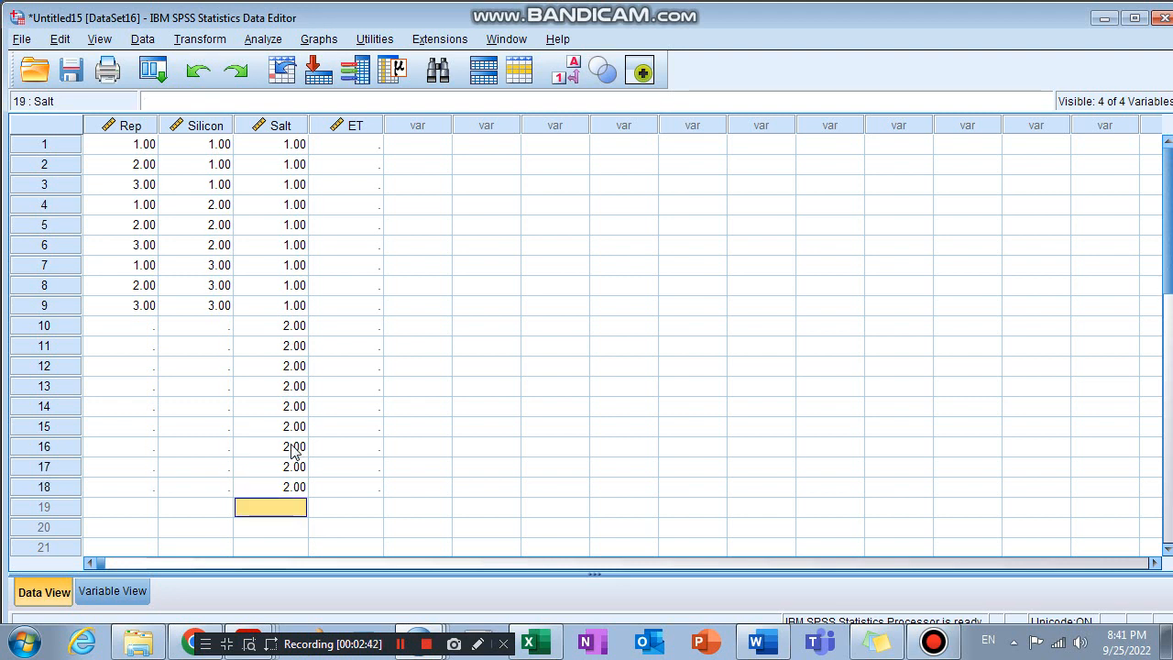
pyautogui.click(401, 643)
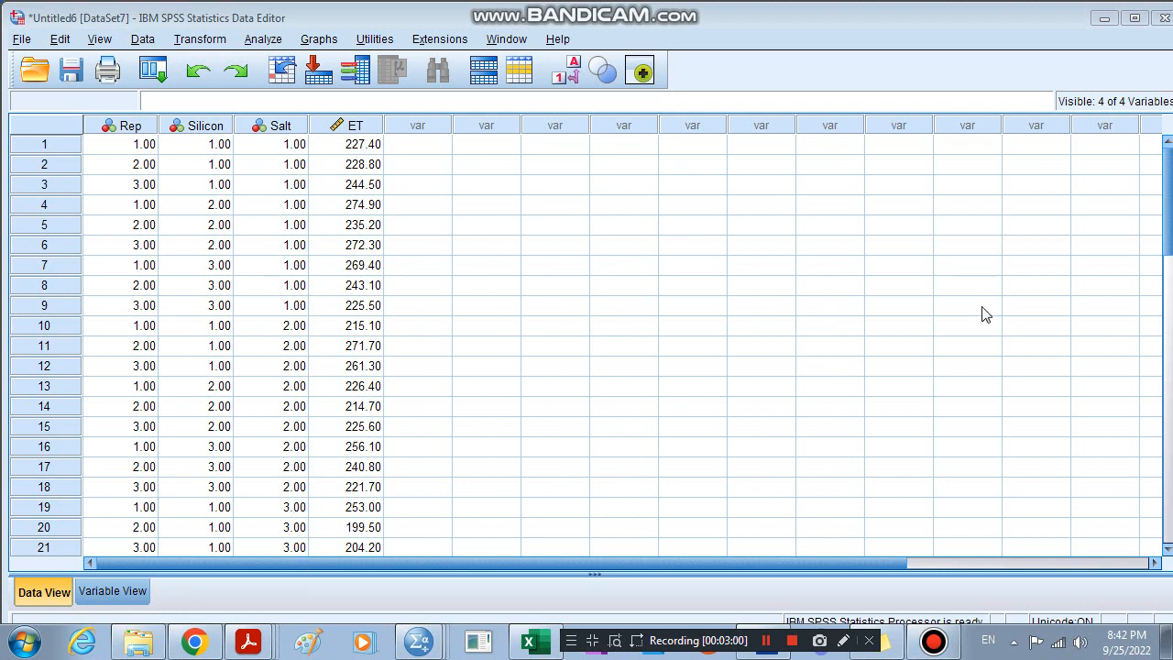
# - Look through the rows of the completed Rep, Silicon, Salt and ET dataset and display its variable definitions
pyautogui.moveTo(1168, 240); pyautogui.dragTo(1169, 307)
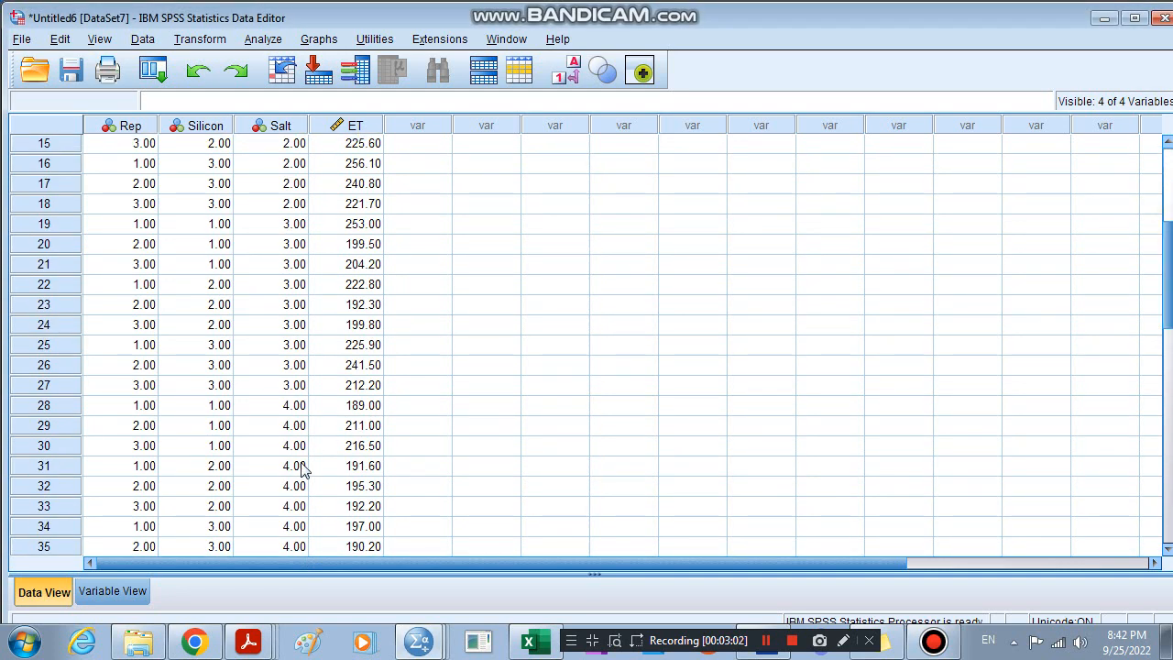
pyautogui.moveTo(1167, 225); pyautogui.dragTo(1081, 136)
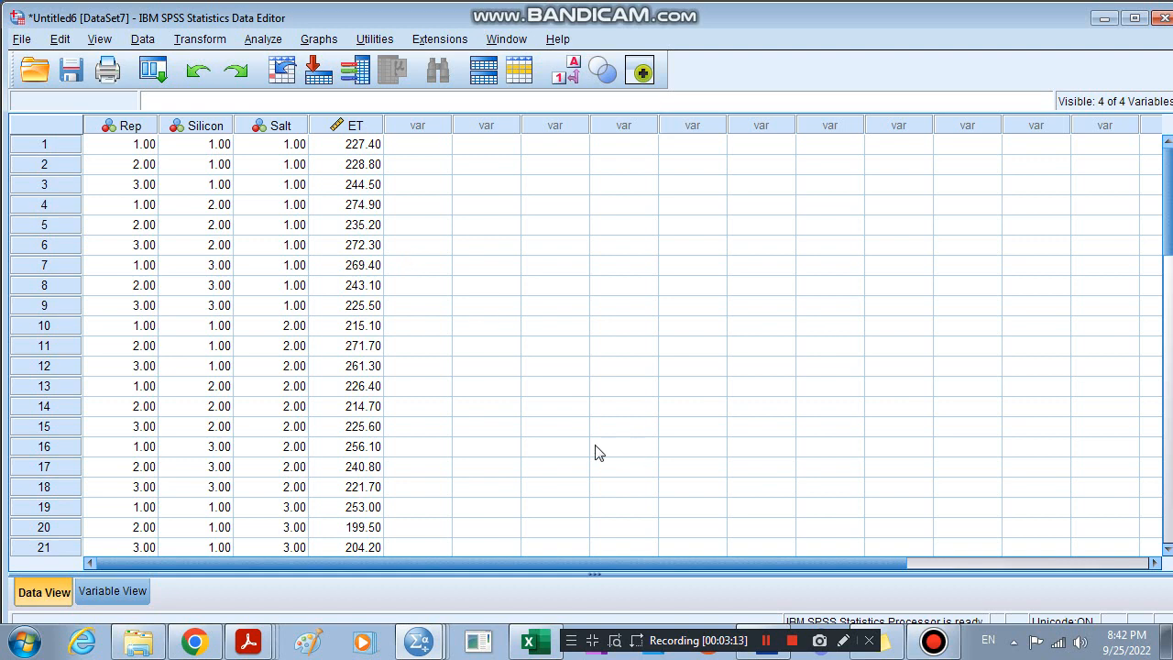
pyautogui.click(111, 591)
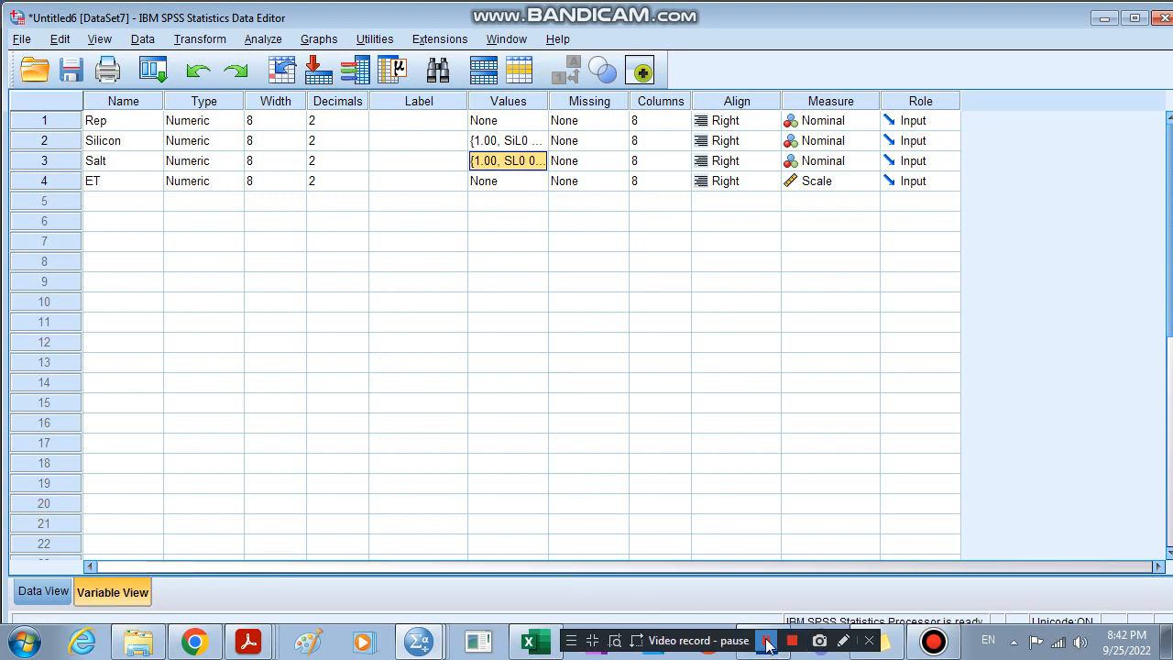
pyautogui.click(774, 642)
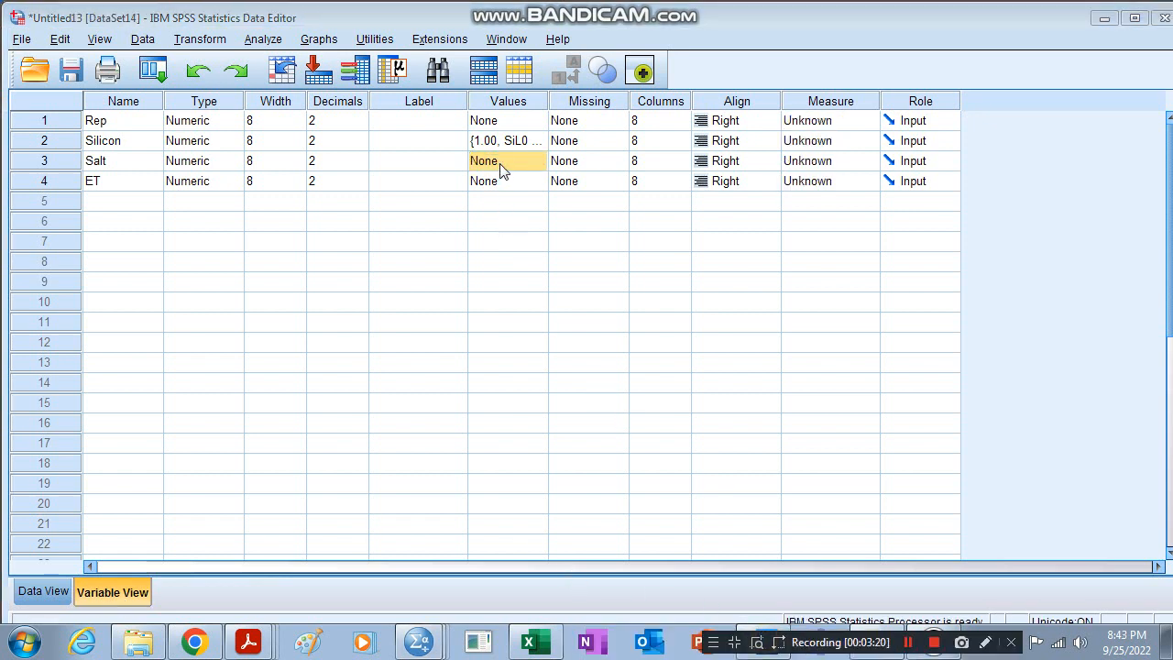
# - Add a value label to the Salt variable that assigns "SL0 0.6dS/m" to the value 1
pyautogui.click(506, 170)
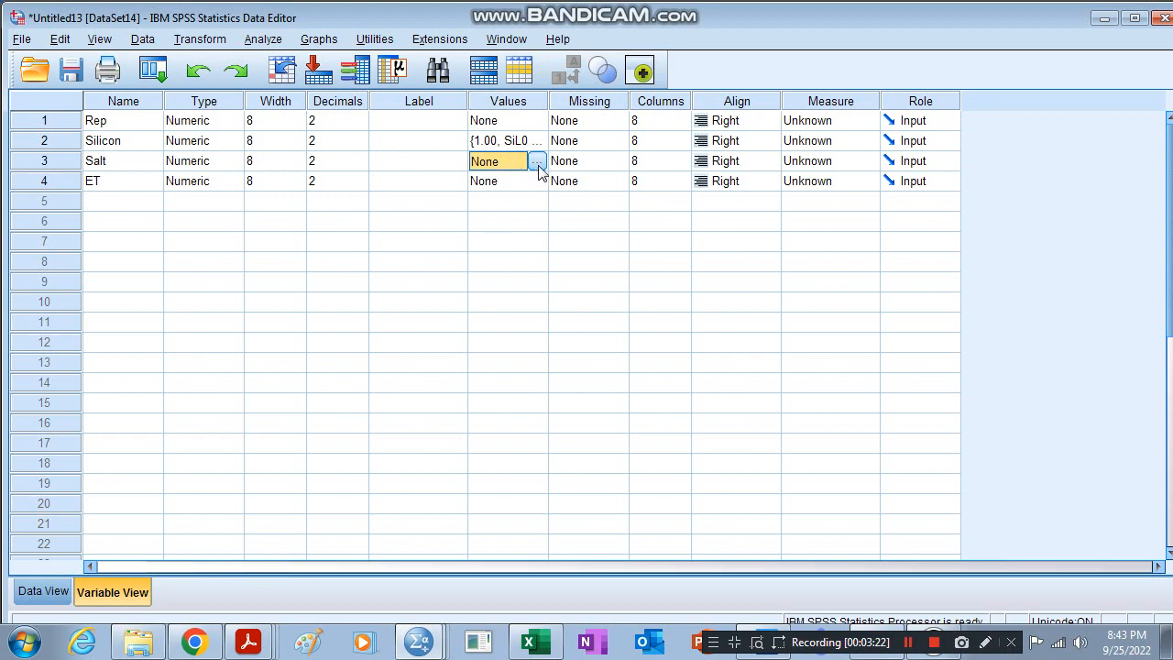
pyautogui.click(538, 162)
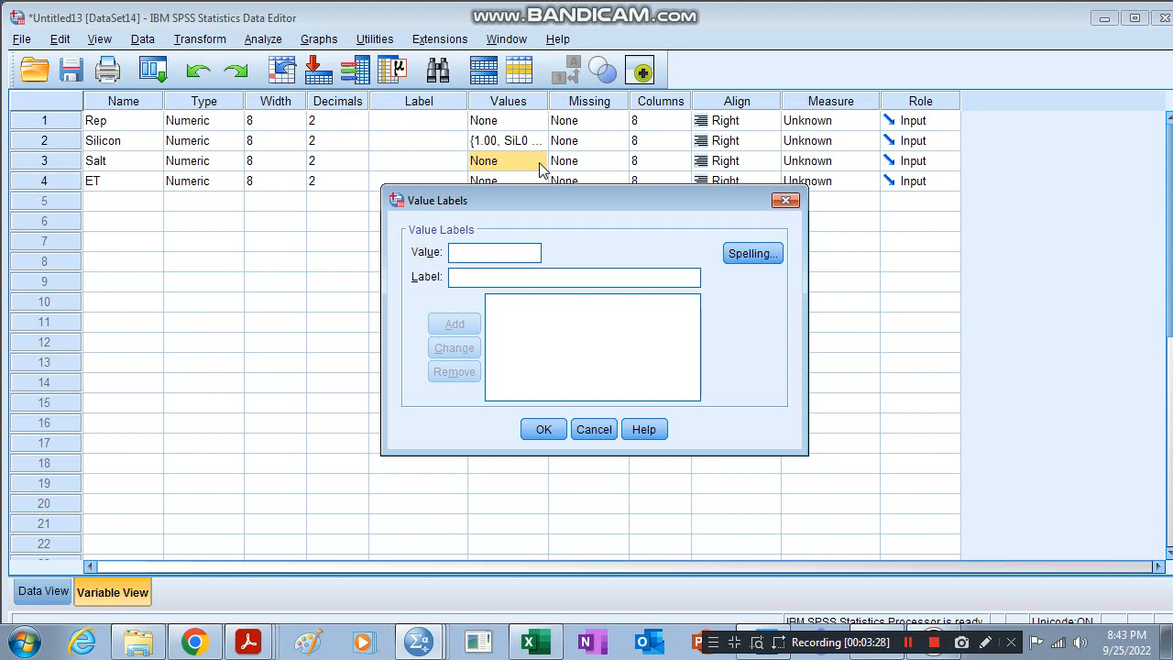
pyautogui.write('1')
pyautogui.click(476, 279)
pyautogui.write('SL')
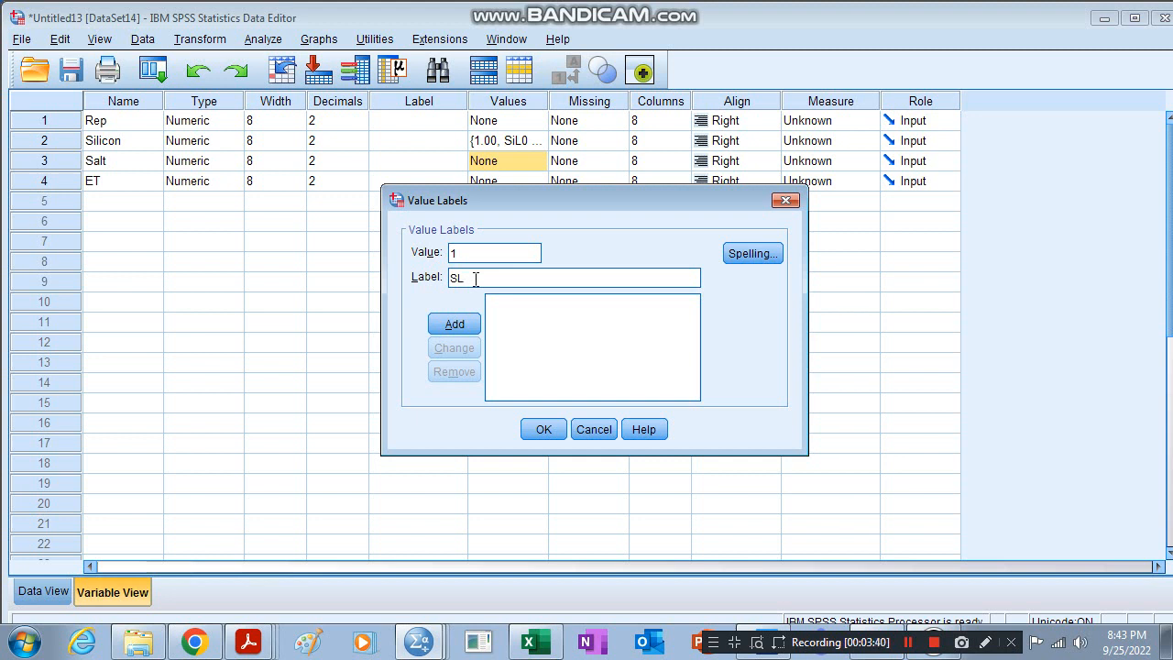
pyautogui.write('0 0.6dS/m')
pyautogui.click(455, 323)
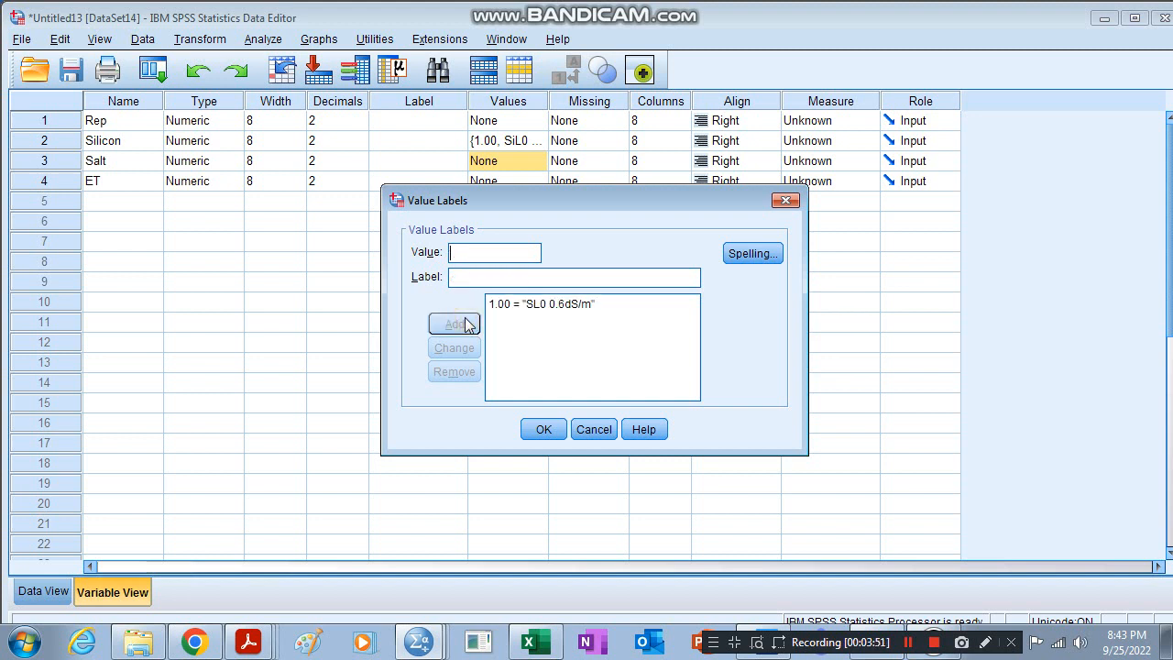
# - Add a value label to the Salt variable that assigns "SL1 1.6dS/m" to the value 2
pyautogui.write('2')
pyautogui.click(453, 277)
pyautogui.write('SL')
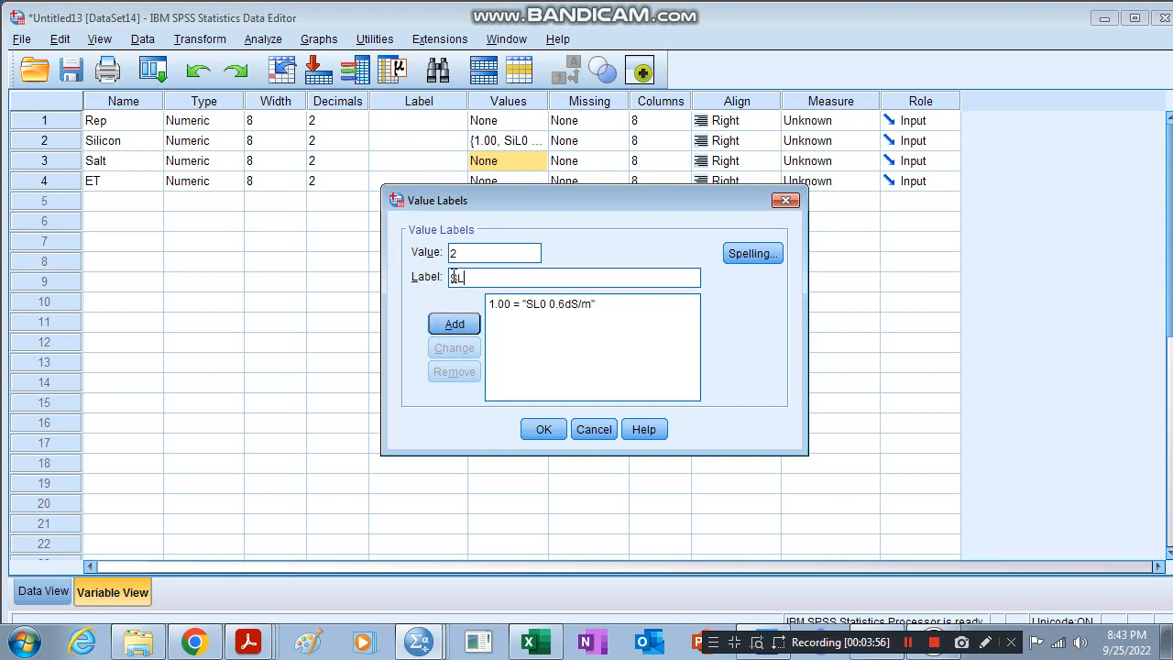
pyautogui.write(' 1 1.6dS/m')
pyautogui.click(449, 327)
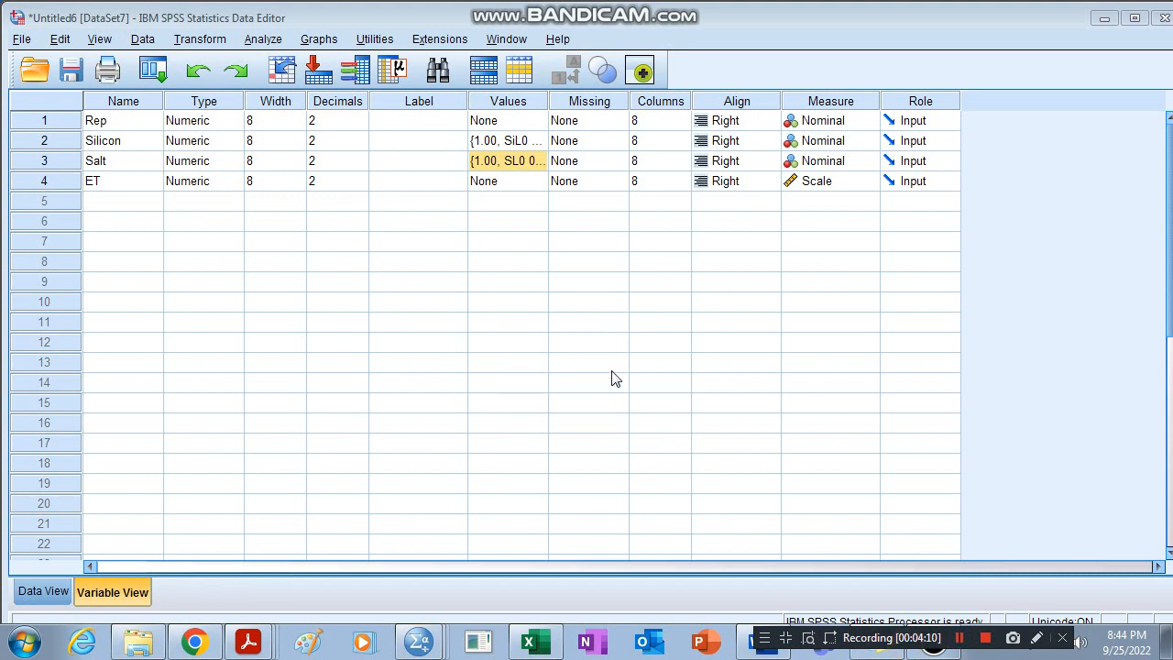
# - Review the value labels of the Silicon variable, then open the Univariate general linear model analysis
pyautogui.click(539, 142)
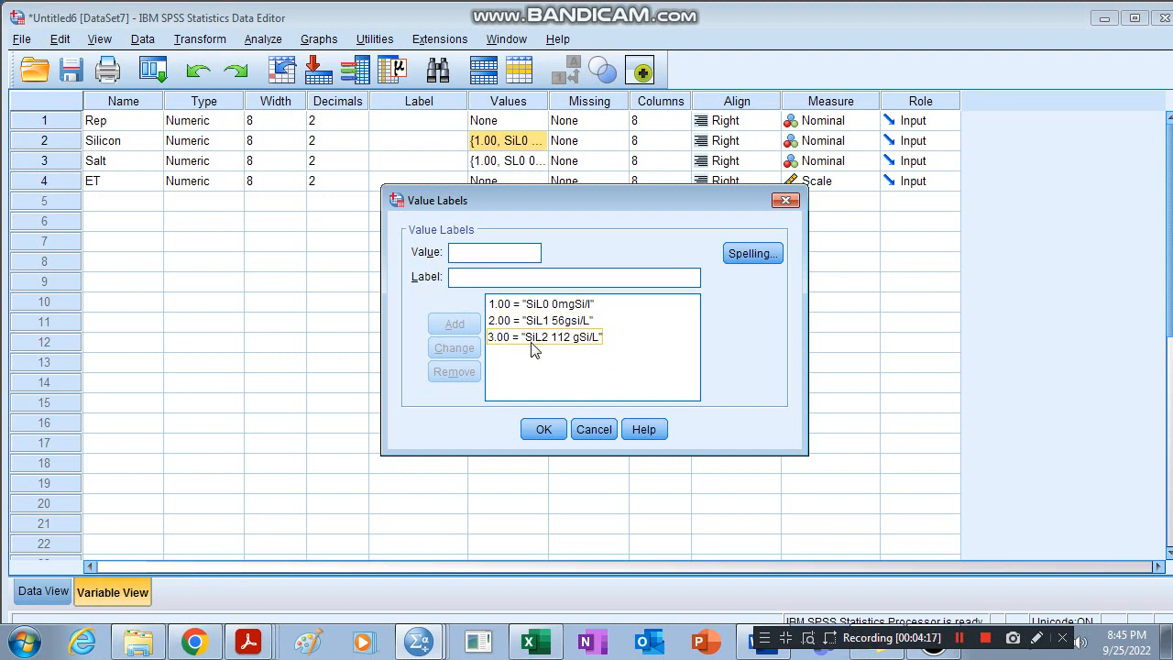
pyautogui.click(785, 199)
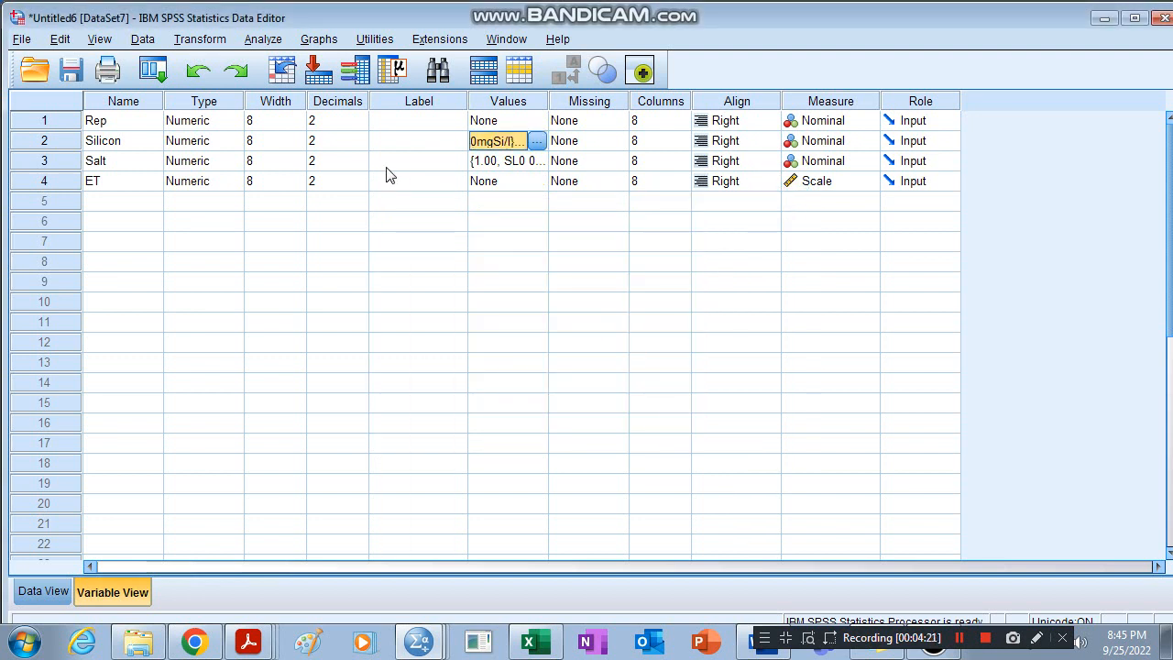
pyautogui.click(268, 44)
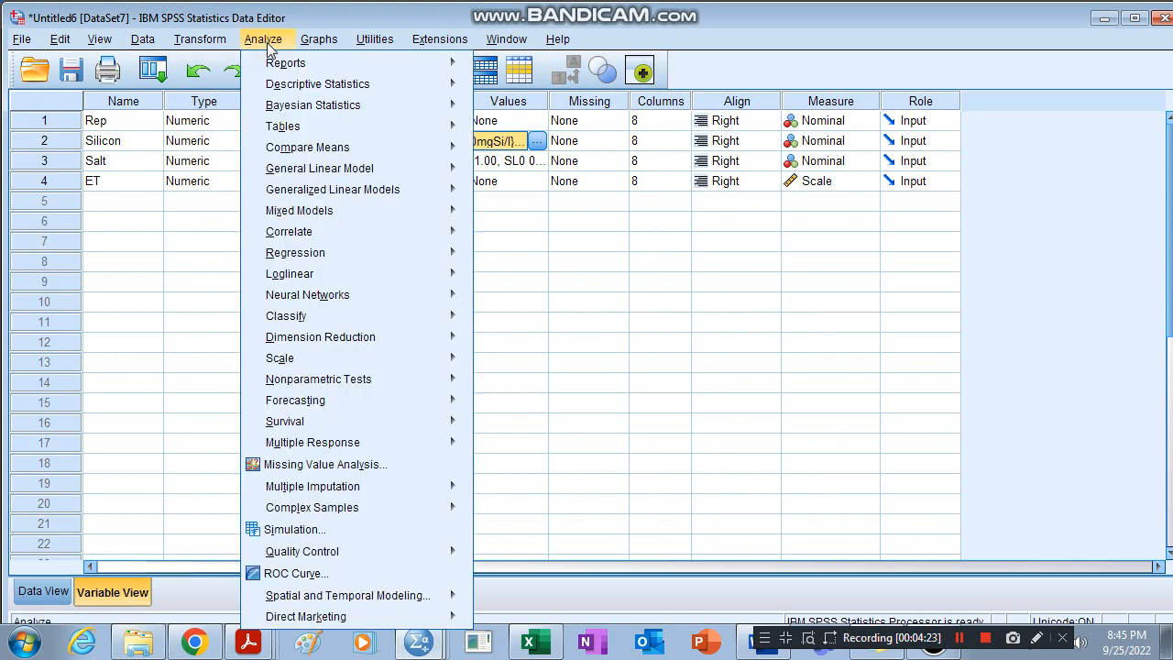
pyautogui.moveTo(307, 177)
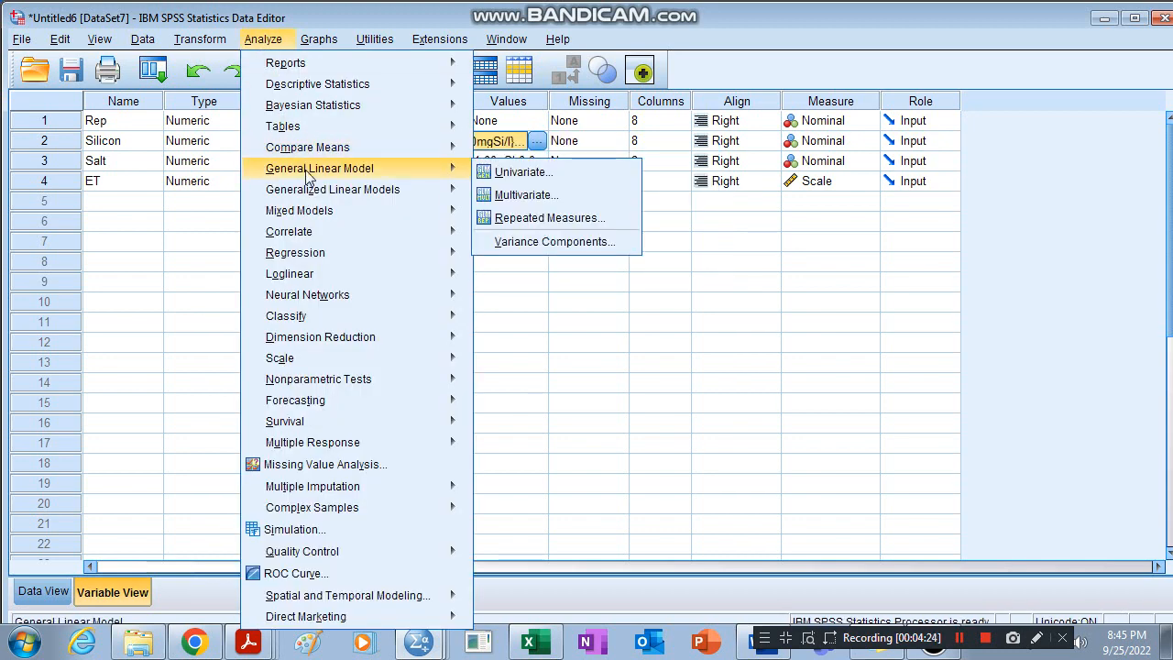
pyautogui.click(520, 173)
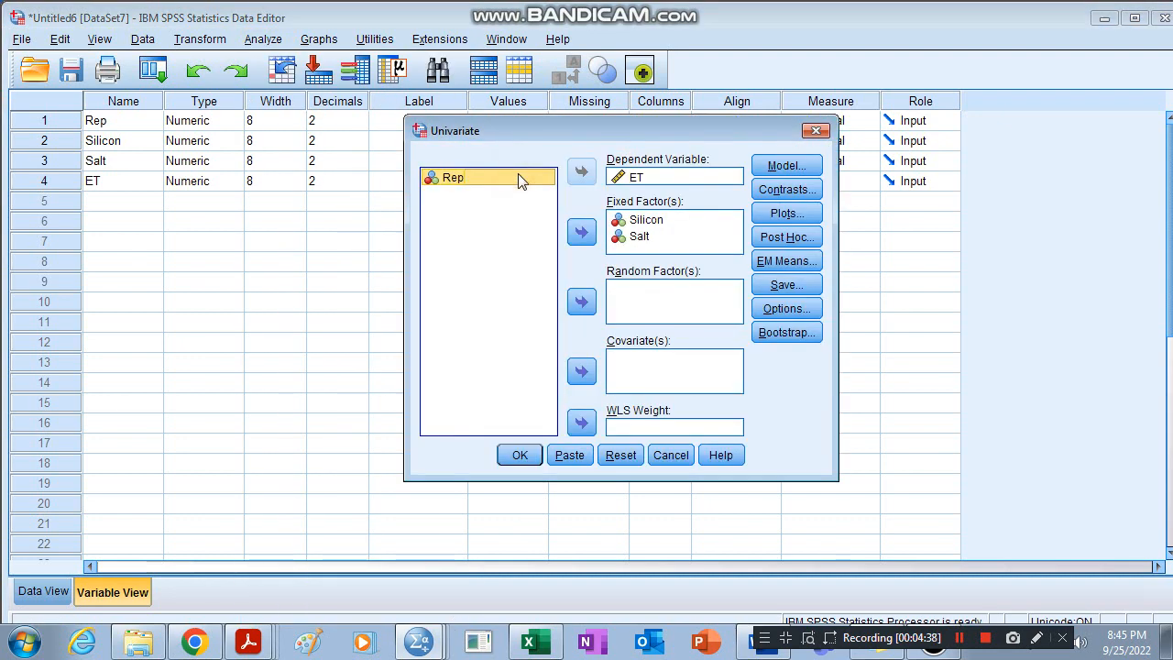
# - Clear the Univariate setup by returning ET, Silicon and Salt to the list of available variables
pyautogui.click(631, 182)
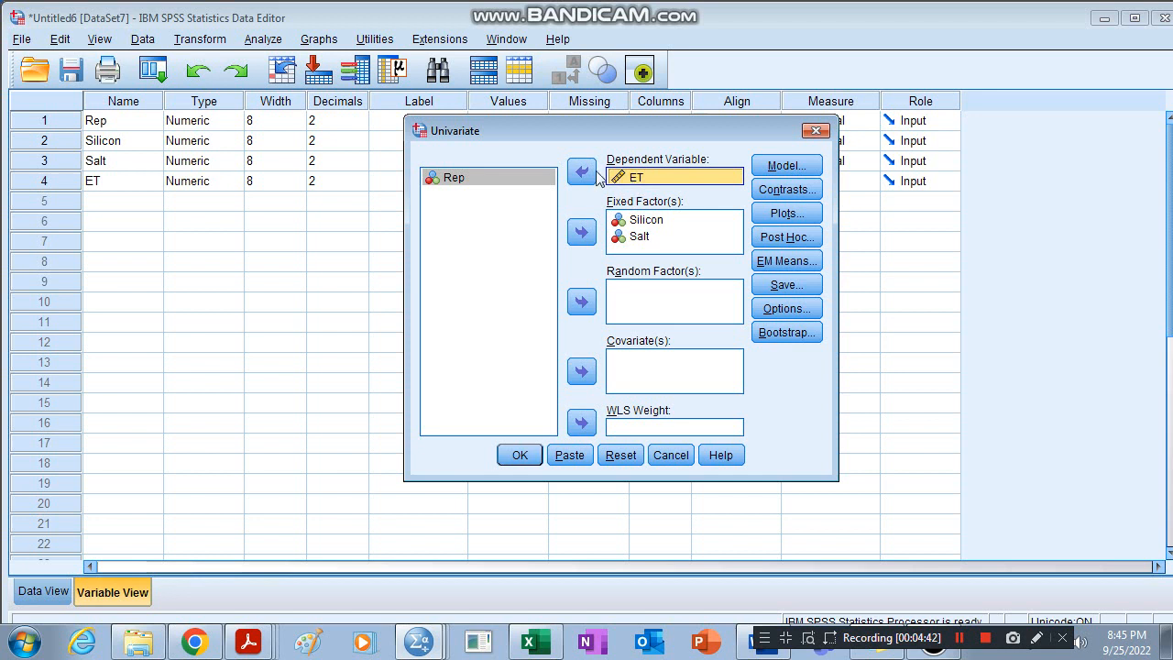
pyautogui.click(585, 173)
pyautogui.click(581, 232)
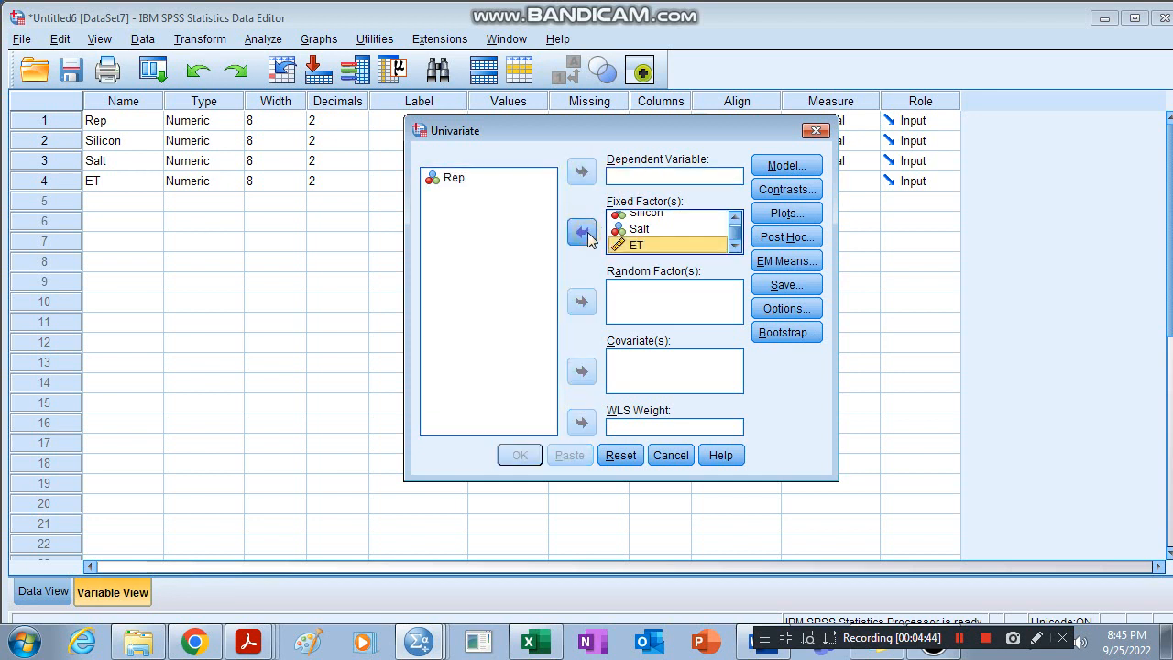
pyautogui.doubleClick(634, 243)
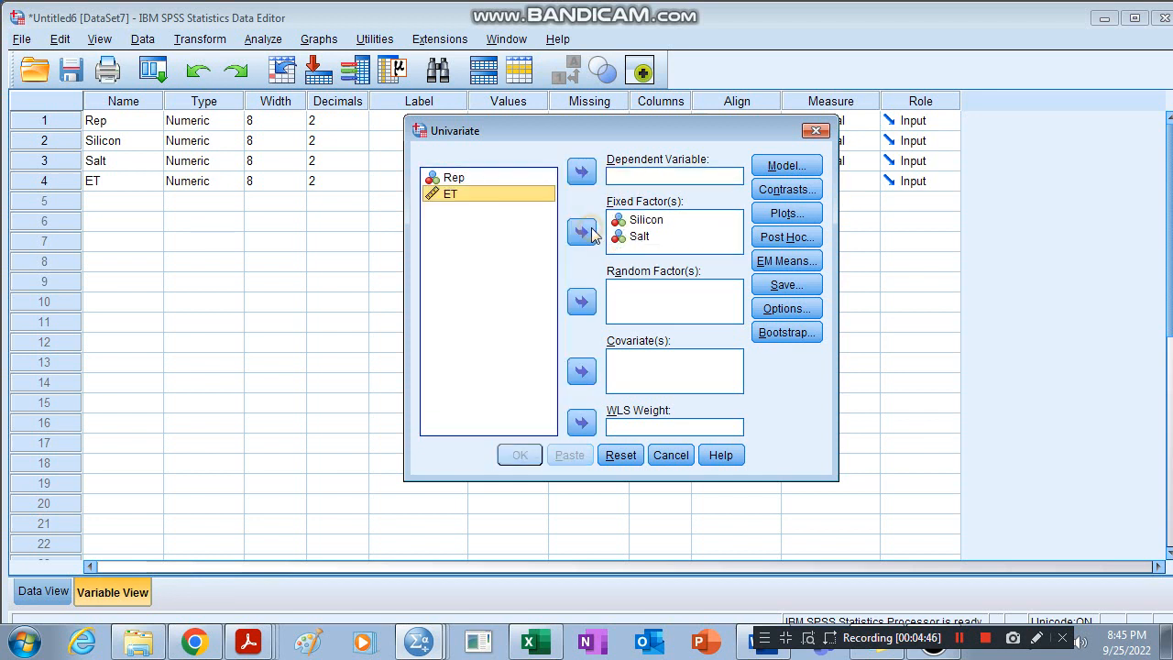
pyautogui.click(637, 238)
pyautogui.keyDown('shift'); pyautogui.click(638, 221); pyautogui.keyUp('shift')
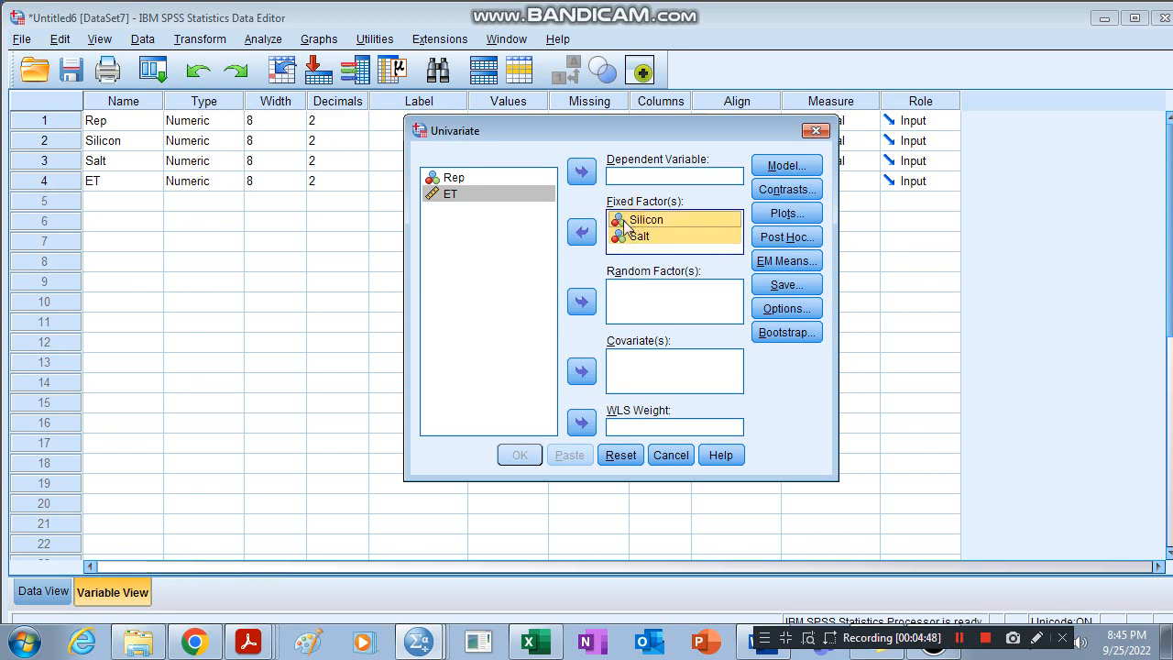
pyautogui.click(583, 233)
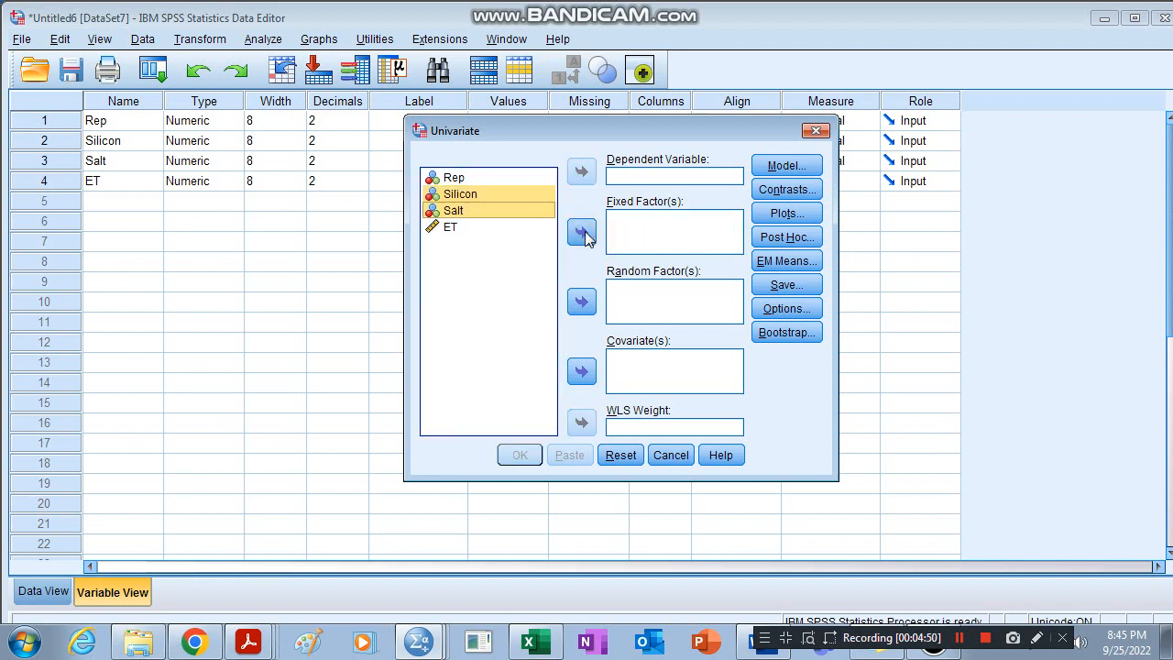
# - Assign ET as the dependent variable and Silicon and Salt as the fixed factors of the Univariate analysis
pyautogui.click(469, 279)
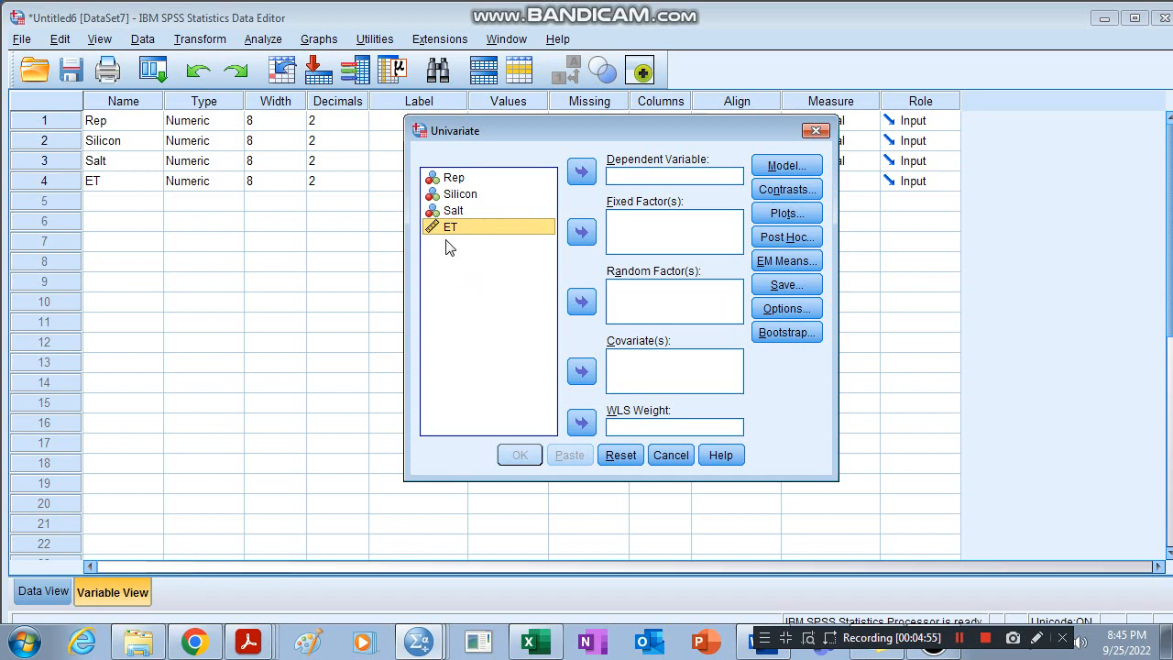
pyautogui.click(582, 173)
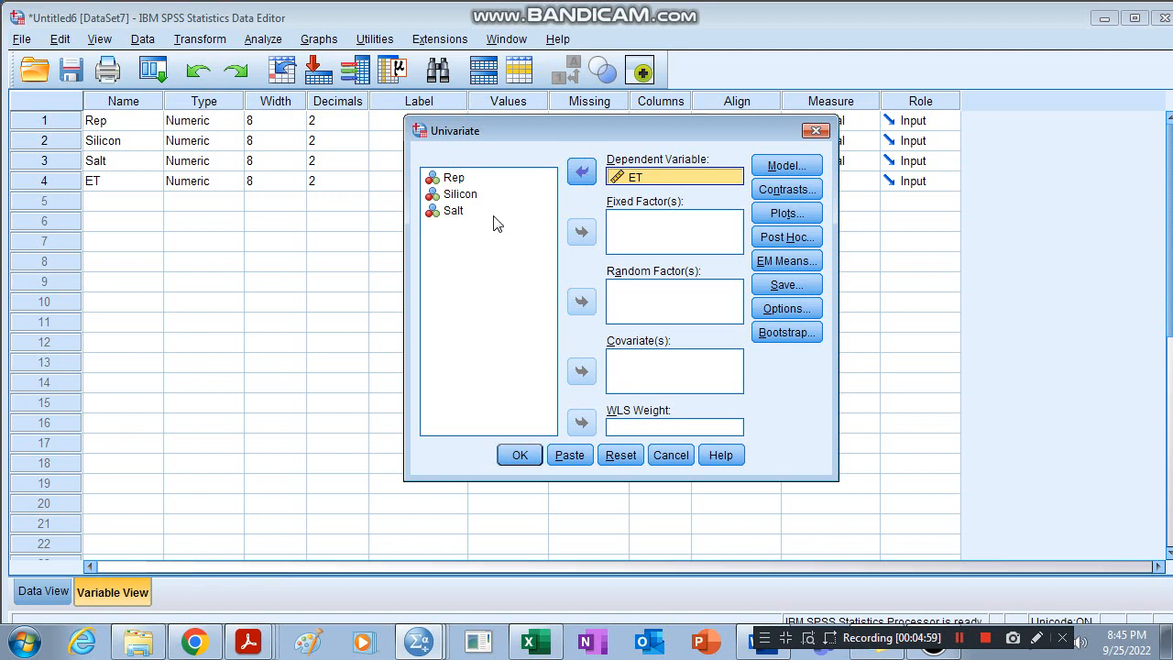
pyautogui.click(466, 195)
pyautogui.keyDown('shift'); pyautogui.click(459, 210); pyautogui.keyUp('shift')
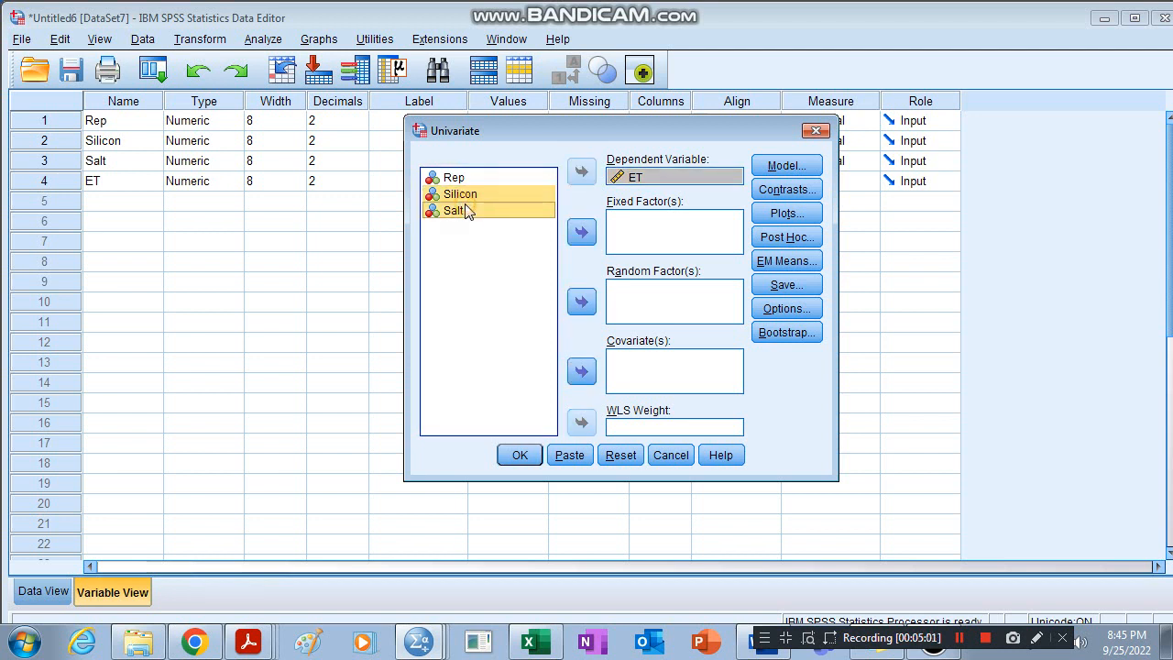
pyautogui.click(581, 233)
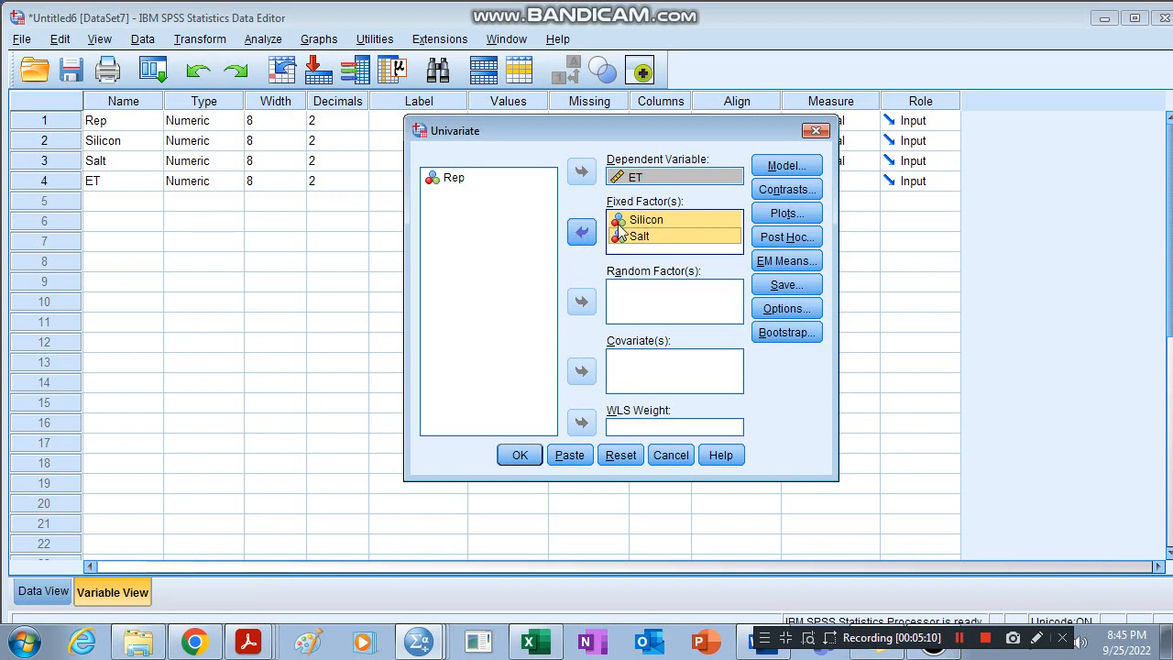
# - Add a Salt*Silicon profile plot with Salt on the horizontal axis and Silicon as separate lines
pyautogui.click(783, 212)
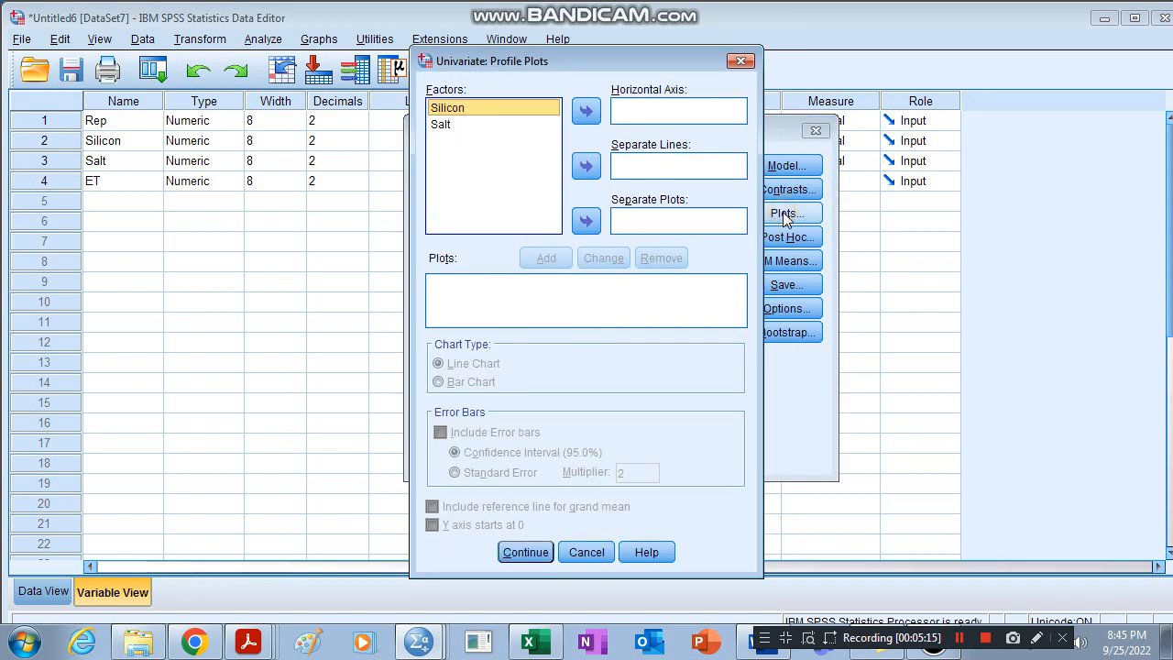
pyautogui.click(448, 125)
pyautogui.click(583, 114)
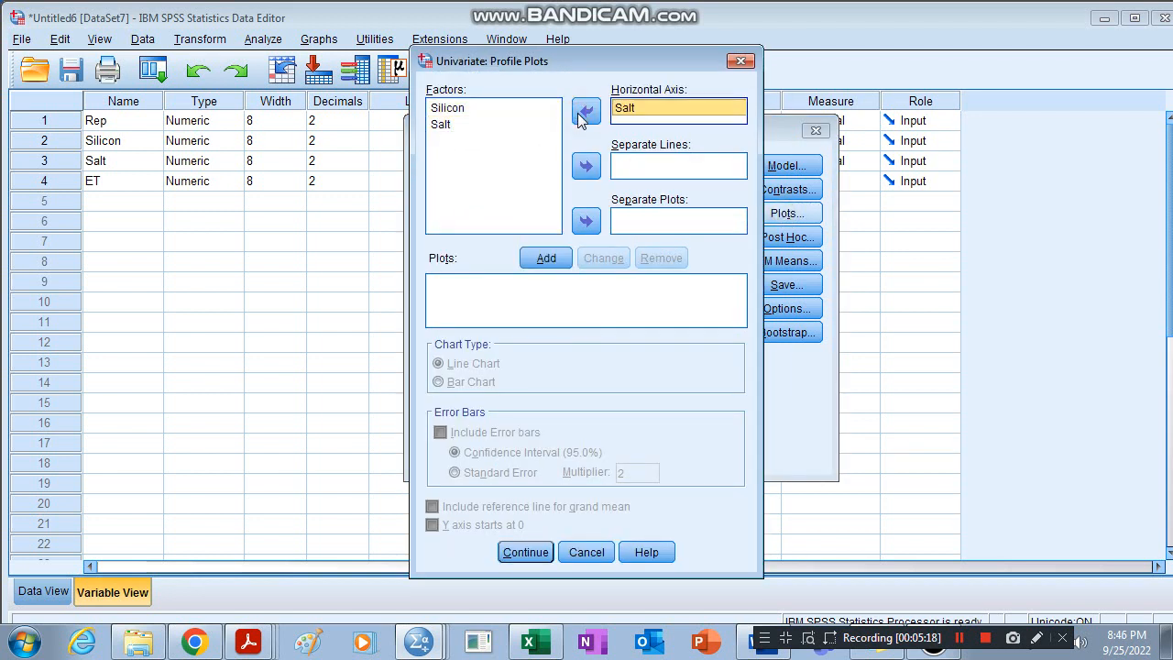
pyautogui.click(449, 111)
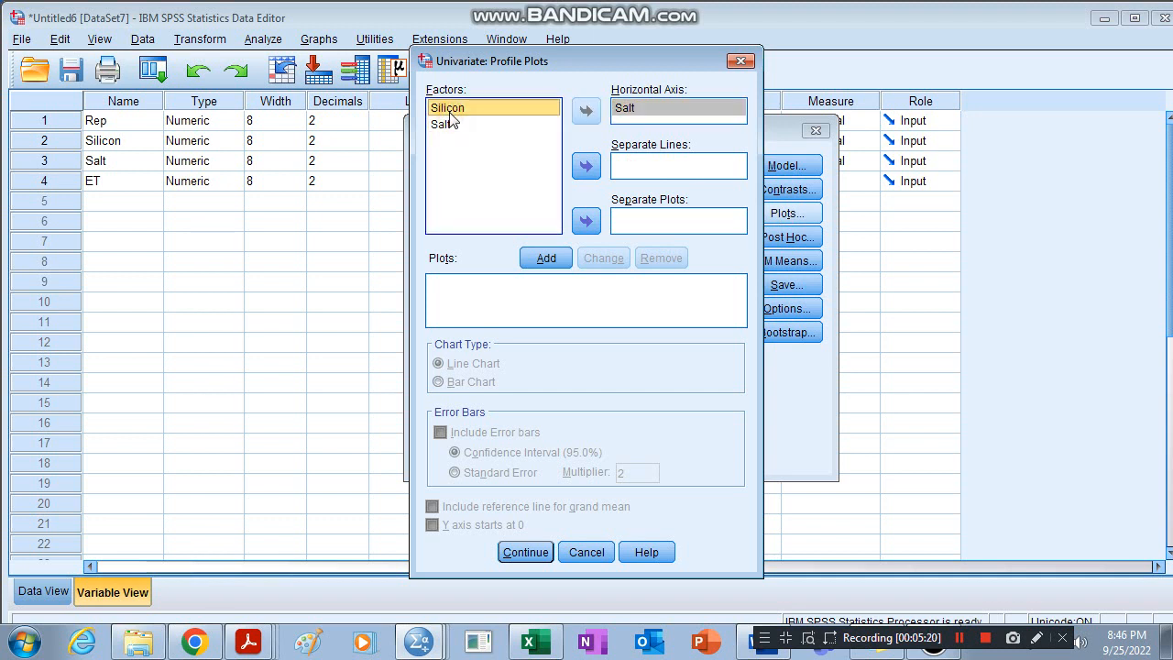
pyautogui.click(586, 167)
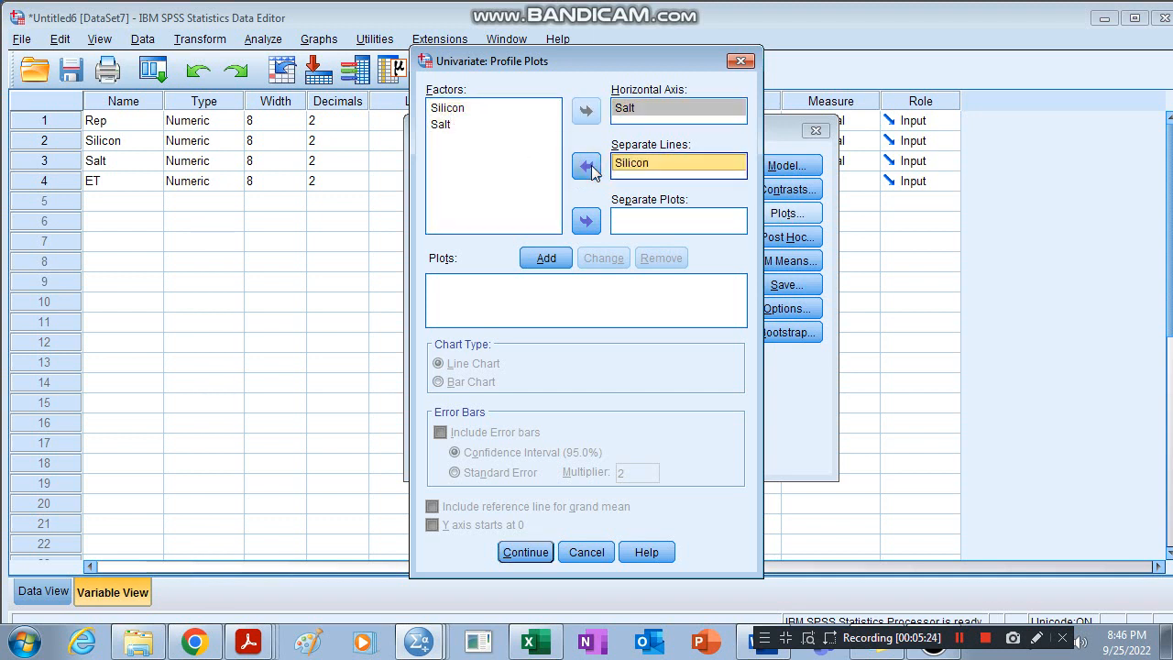
pyautogui.click(549, 258)
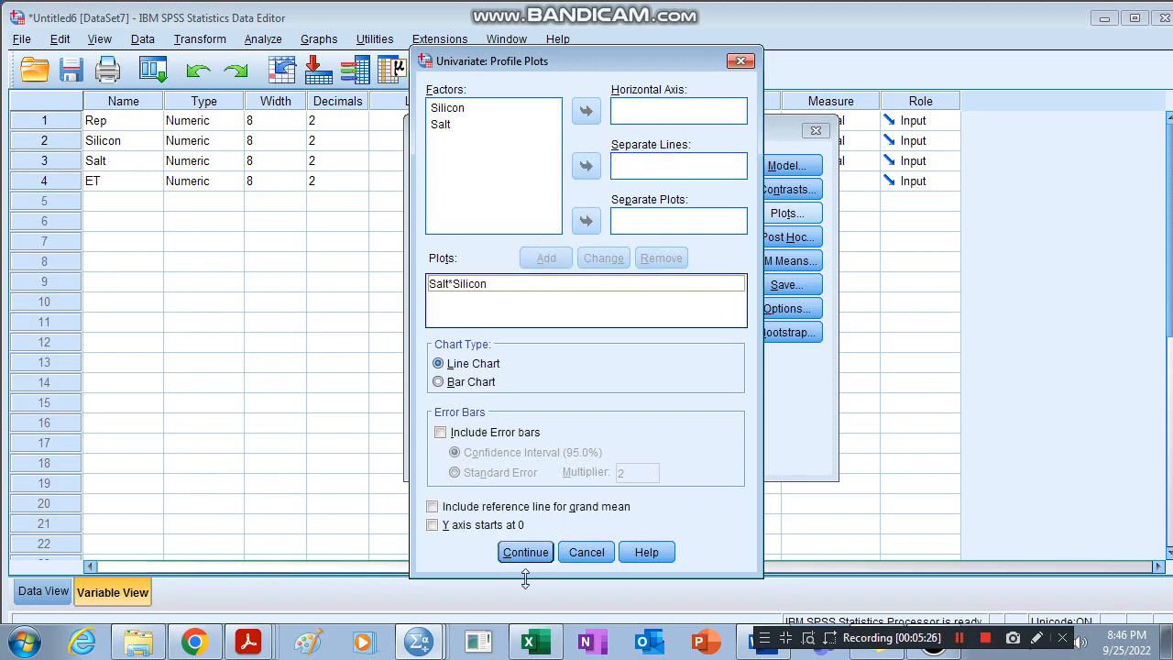
pyautogui.click(525, 553)
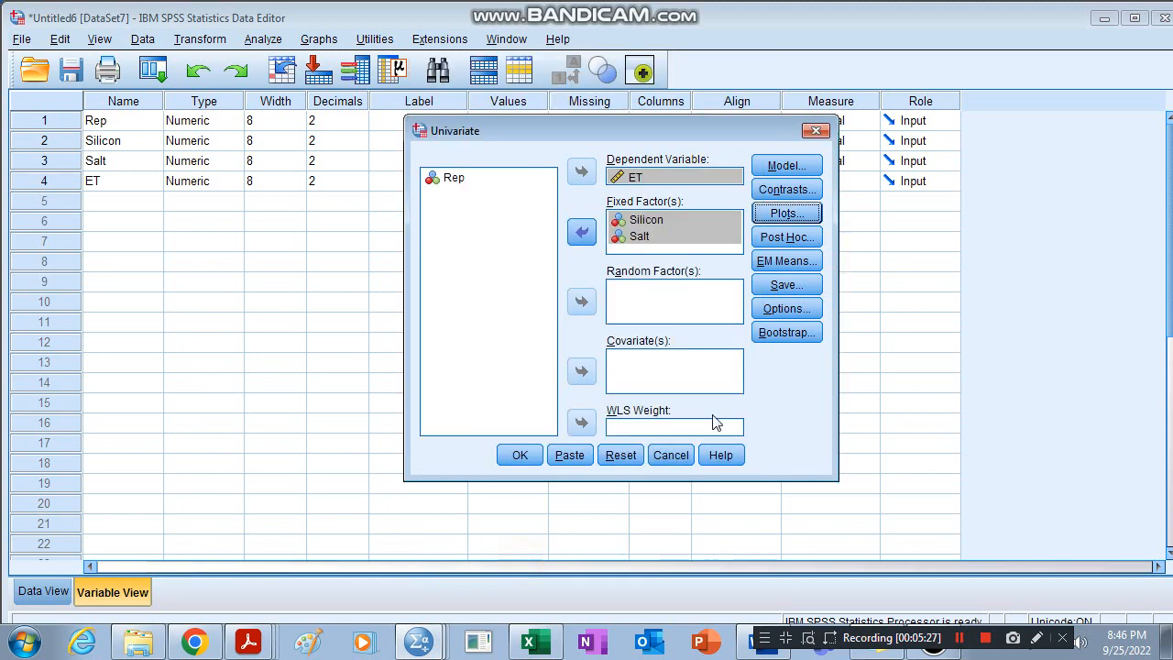
# - Request post hoc comparisons for Silicon and Salt, keeping the LSD and Duncan tests selected
pyautogui.click(787, 237)
pyautogui.keyDown('shift'); pyautogui.click(451, 194); pyautogui.keyUp('shift')
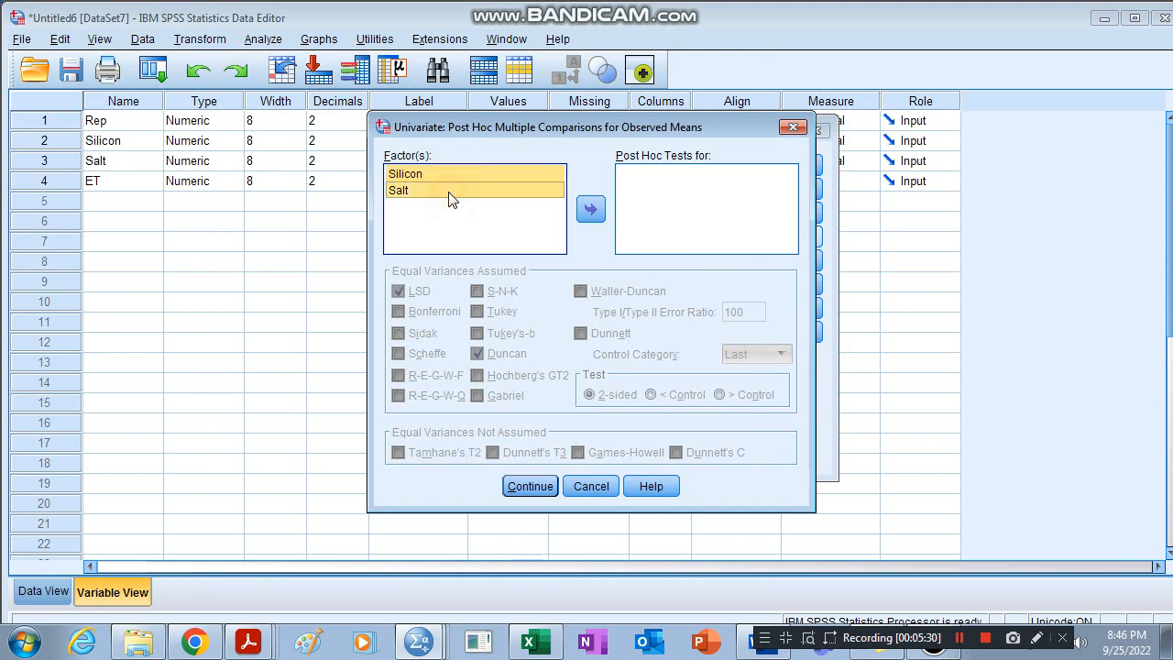
pyautogui.click(595, 212)
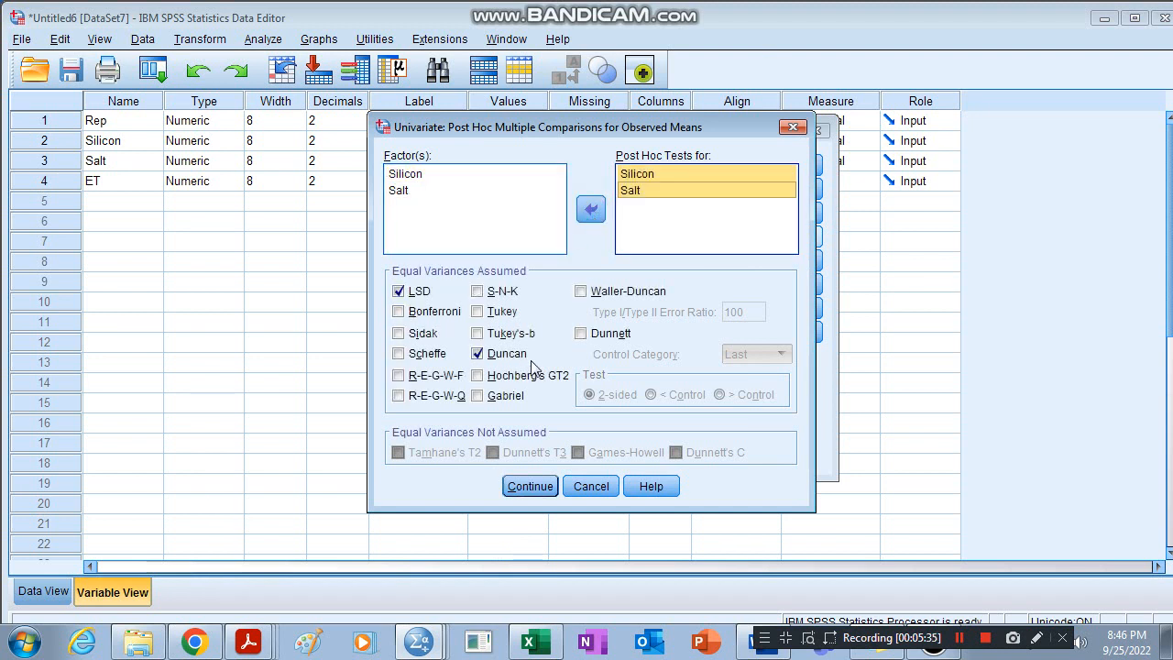
pyautogui.click(530, 486)
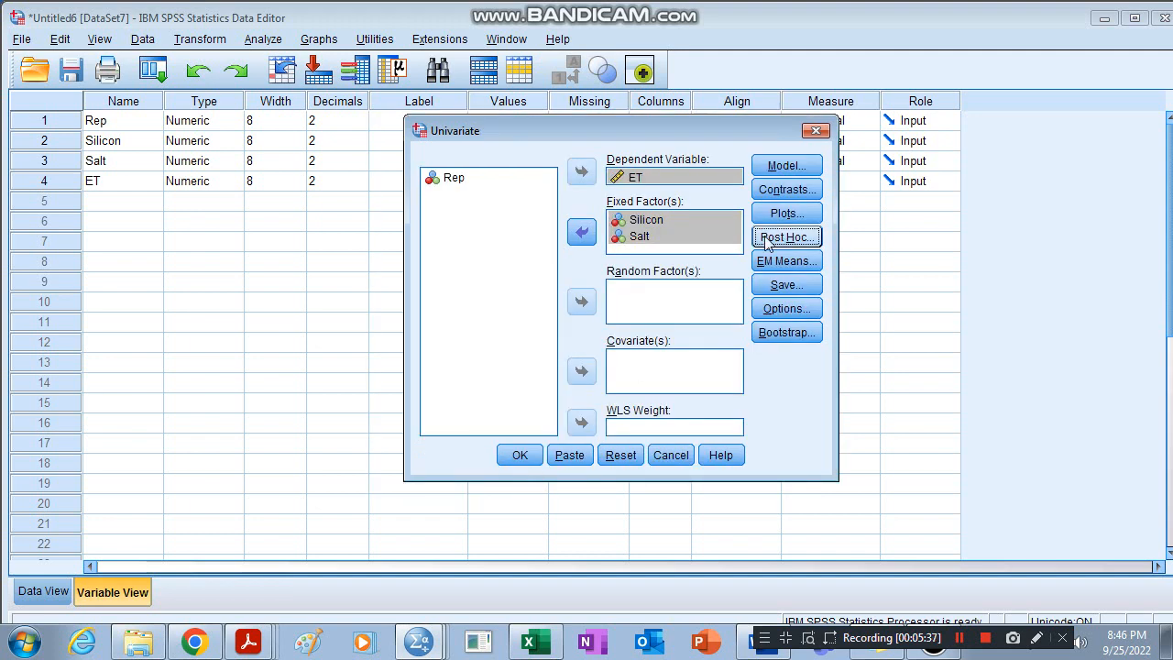
# - Keep descriptive statistics and homogeneity tests at the .05 significance level in the options, and run the Univariate analysis
pyautogui.click(781, 311)
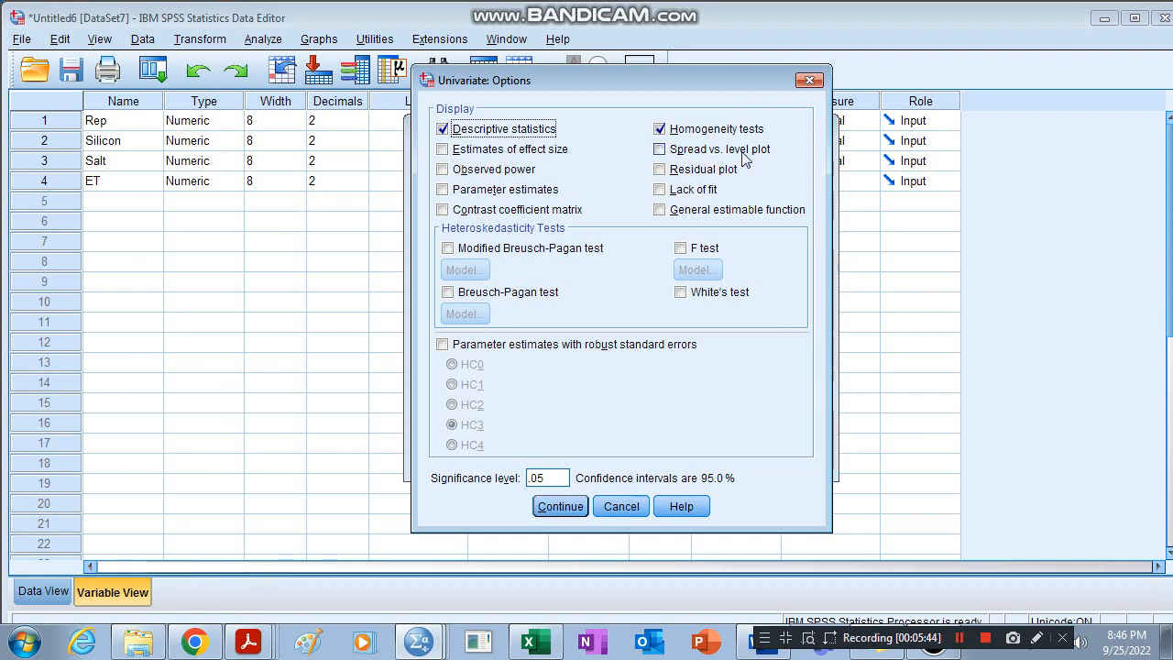
pyautogui.click(560, 508)
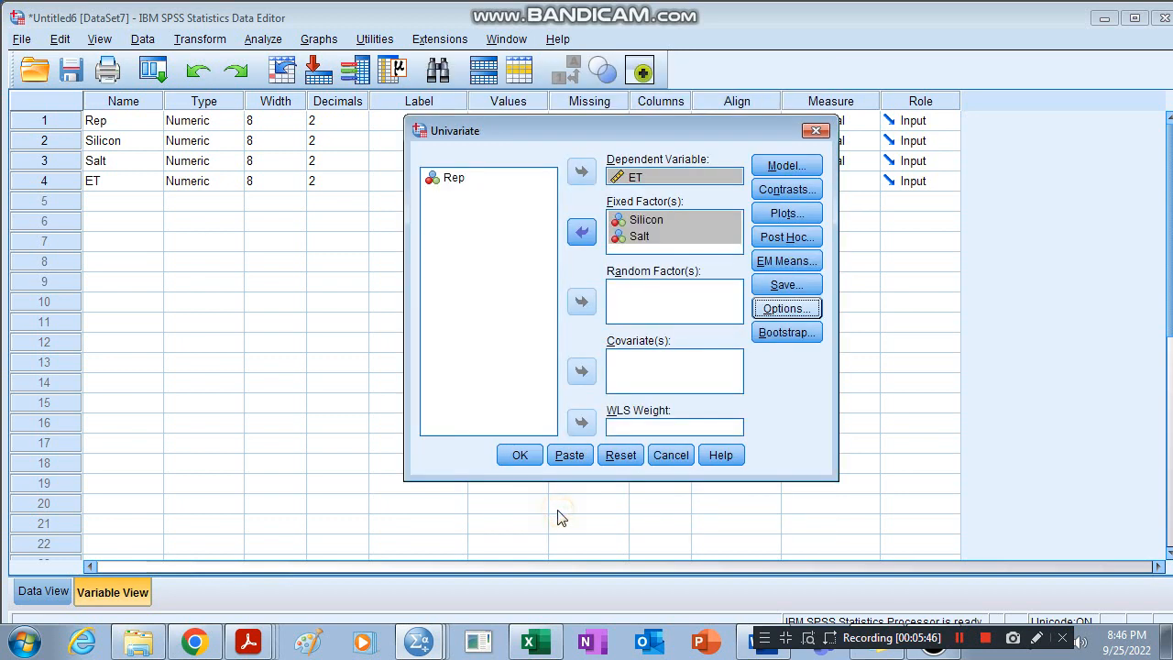
pyautogui.click(522, 458)
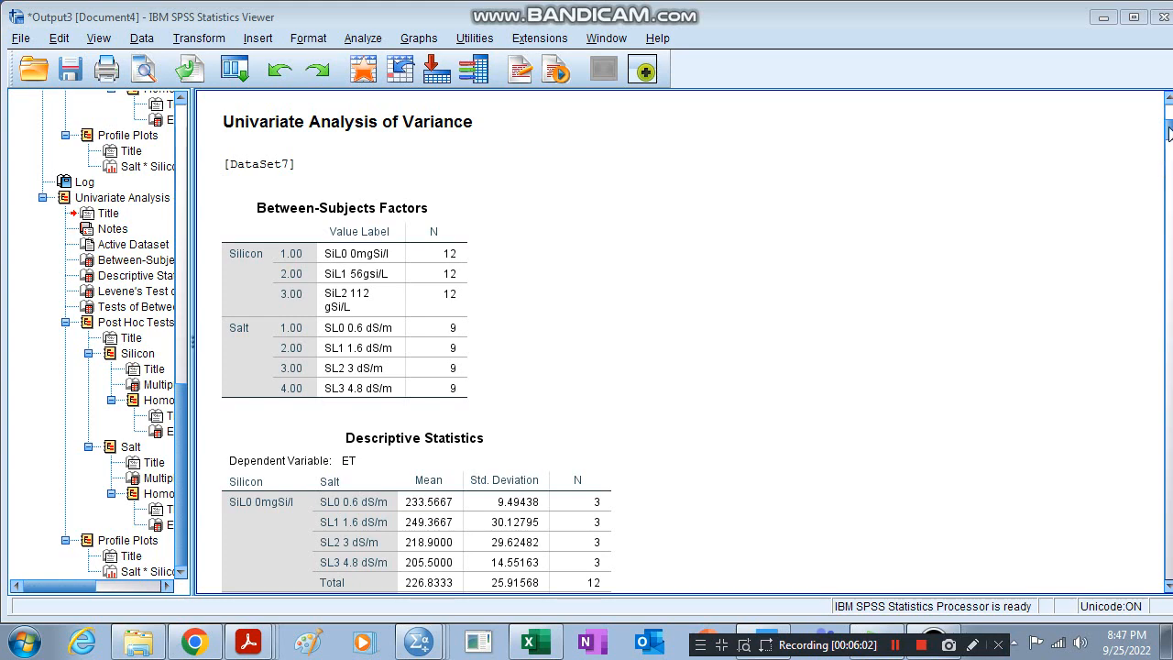
# - Examine the Tests of Between-Subjects Effects and the Duncan homogeneous subsets of ET for Silicon and Salt in the output
pyautogui.scroll(-10, 1160, 180)
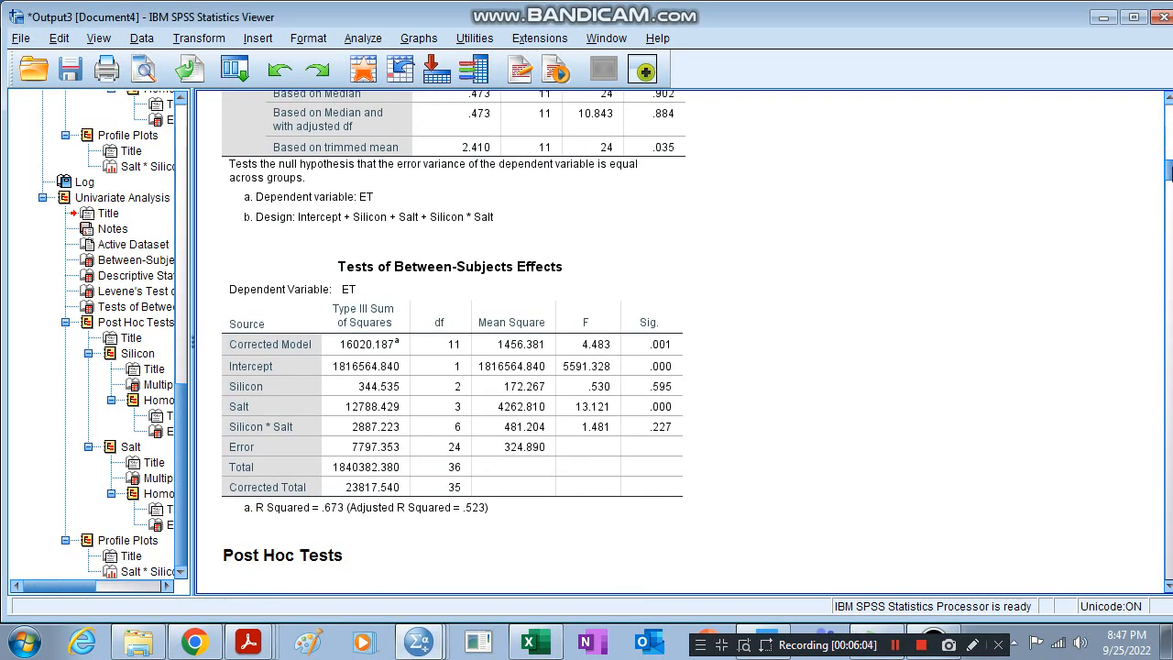
pyautogui.scroll(-3, 678, 339)
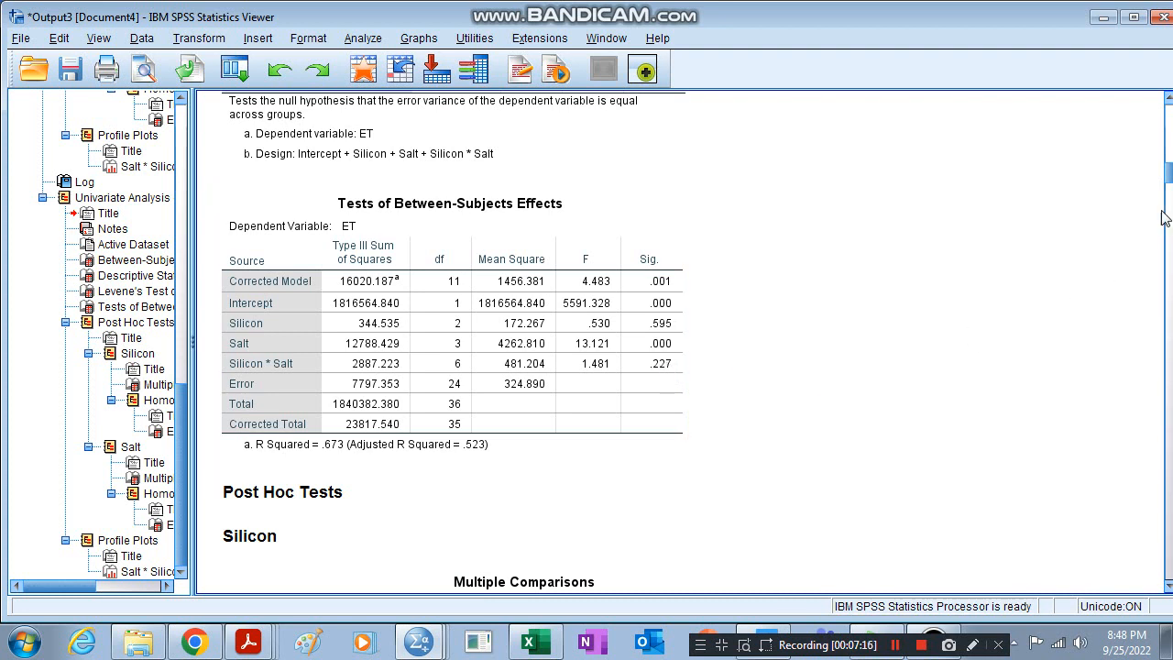
pyautogui.moveTo(1168, 177); pyautogui.dragTo(1169, 204)
pyautogui.click(454, 318)
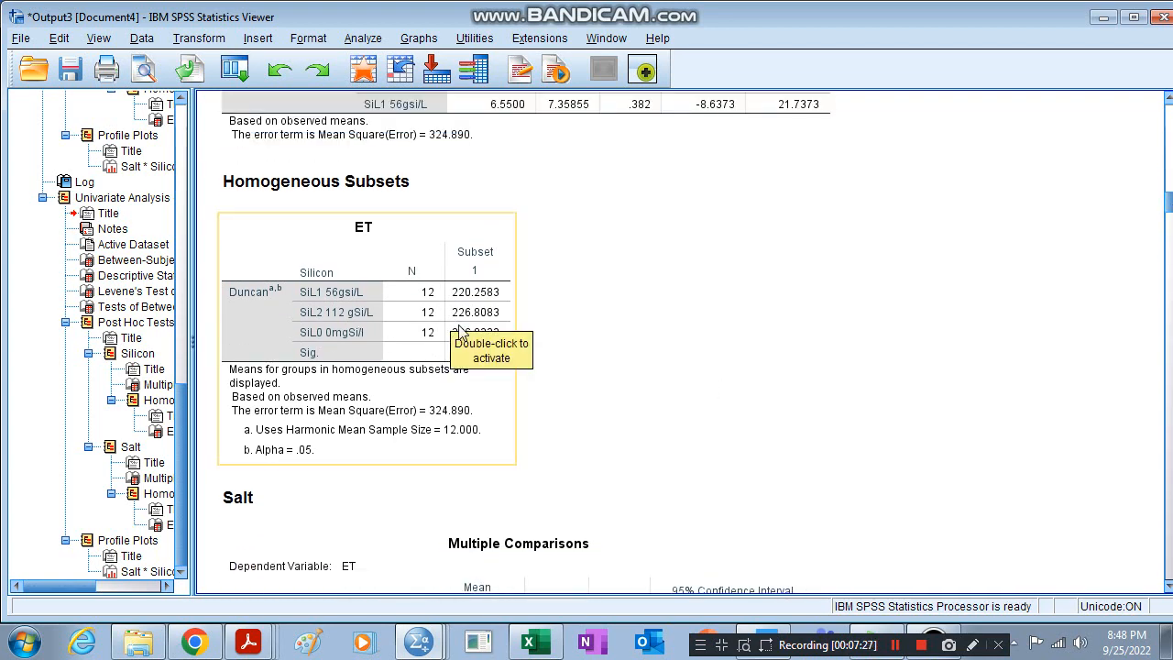
pyautogui.click(893, 358)
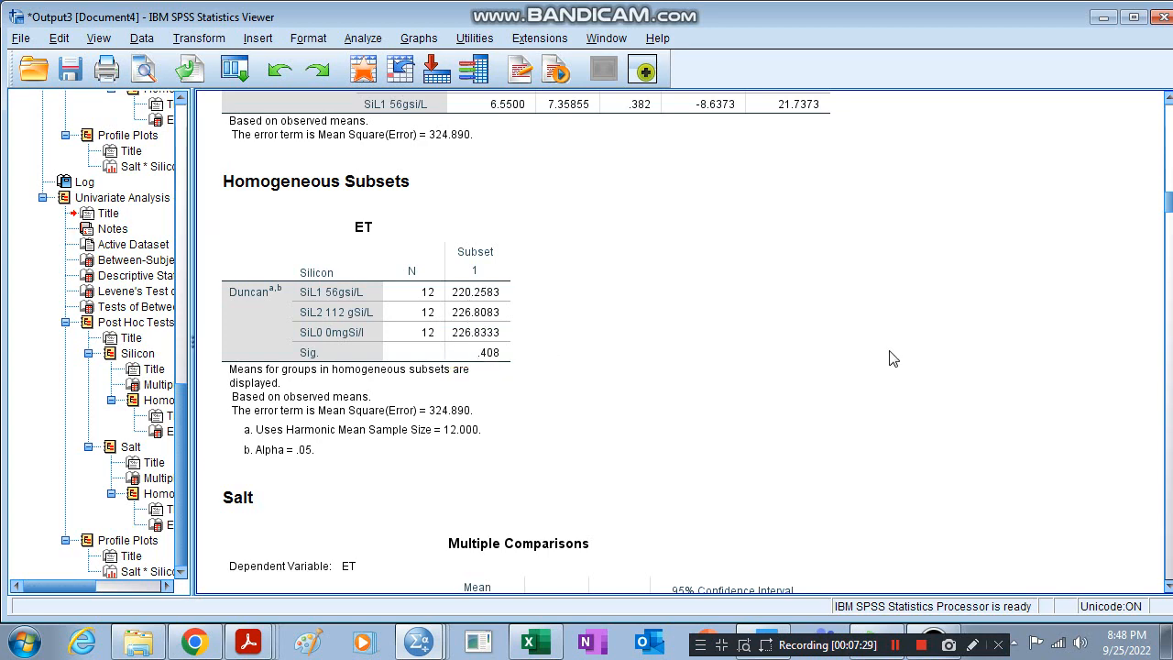
pyautogui.moveTo(1169, 203); pyautogui.dragTo(1170, 240)
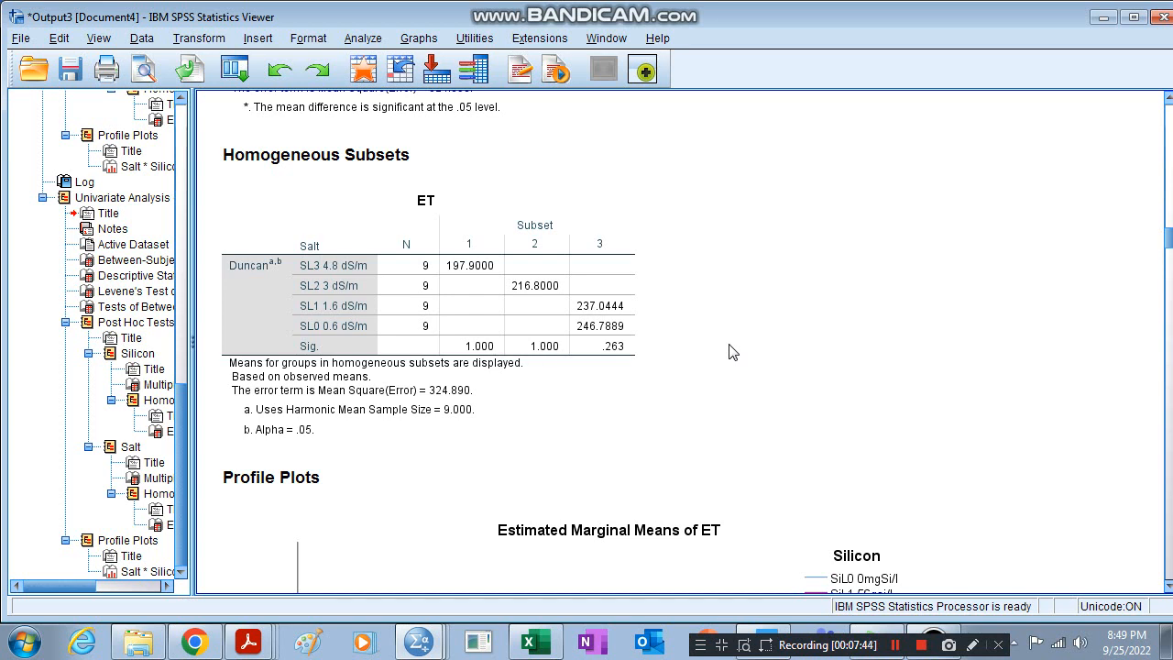
pyautogui.click(609, 347)
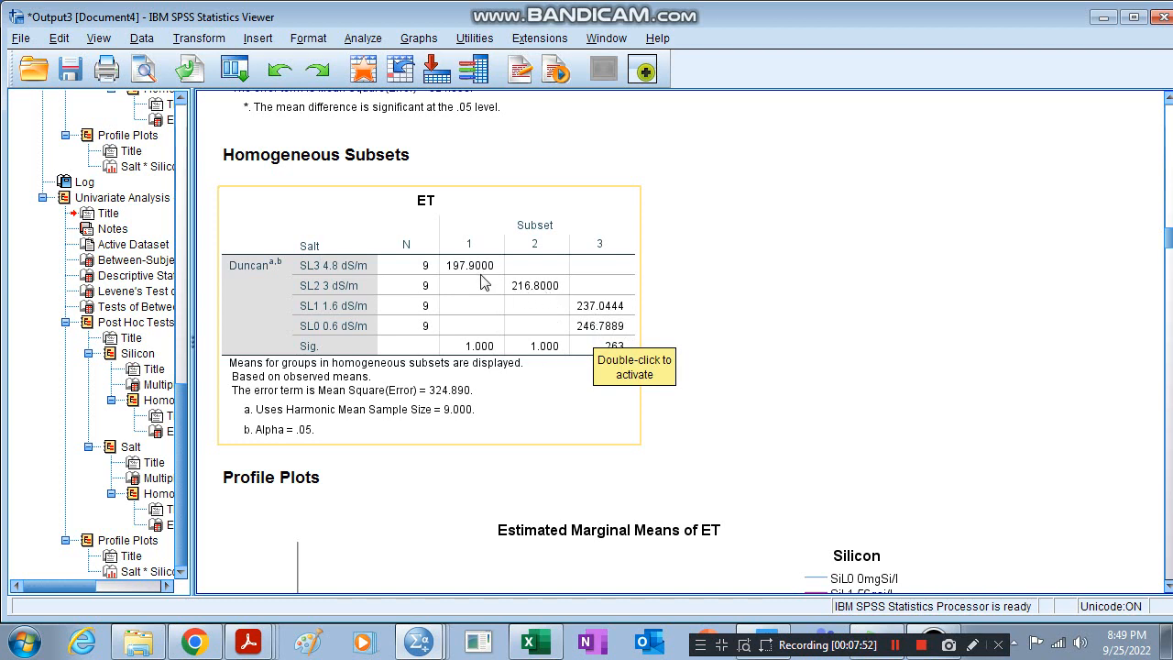
pyautogui.click(666, 324)
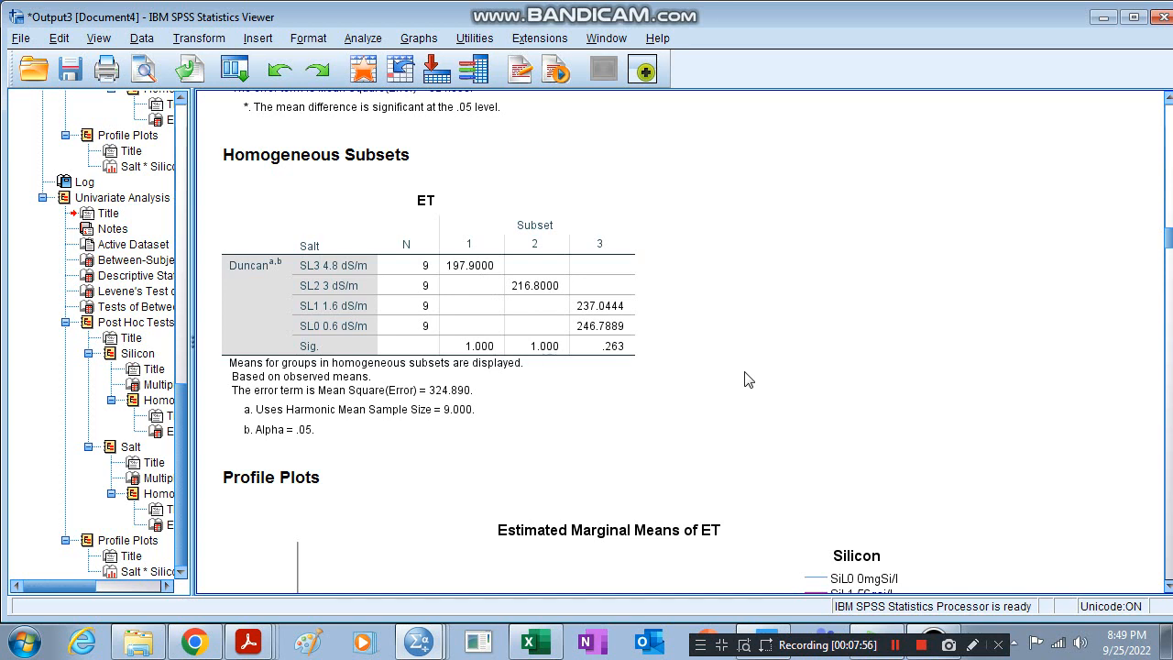
# - Compare the Salt levels in the Duncan homogeneous subsets of ET and examine the Salt*Silicon profile plot of estimated marginal means
pyautogui.click(632, 321)
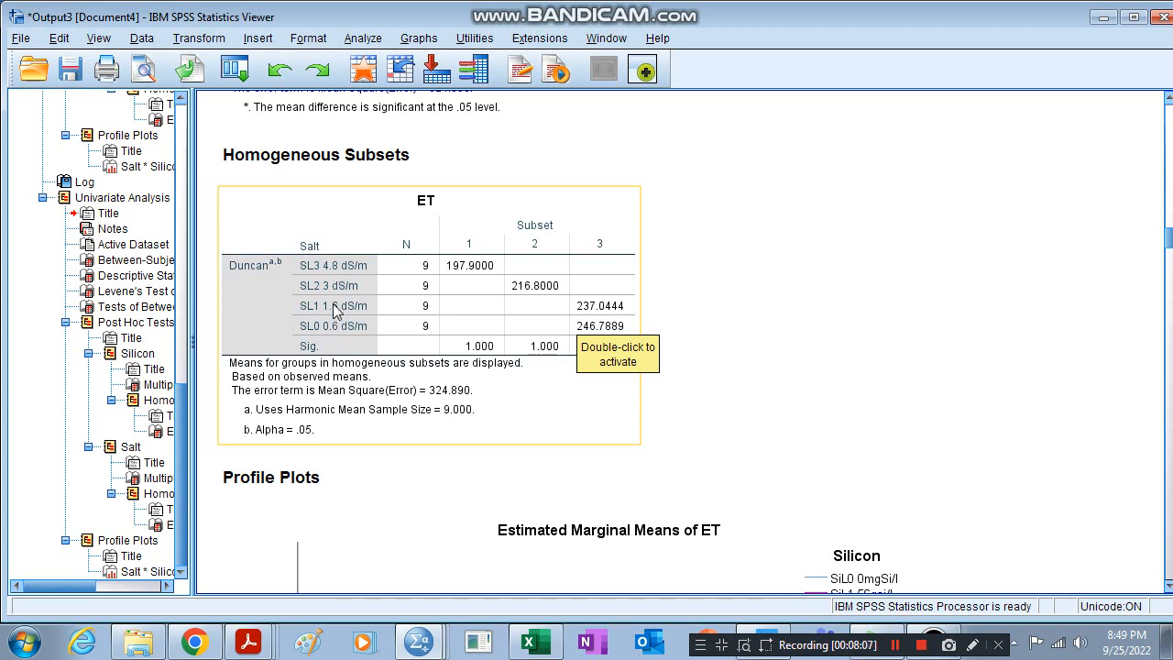
pyautogui.click(718, 389)
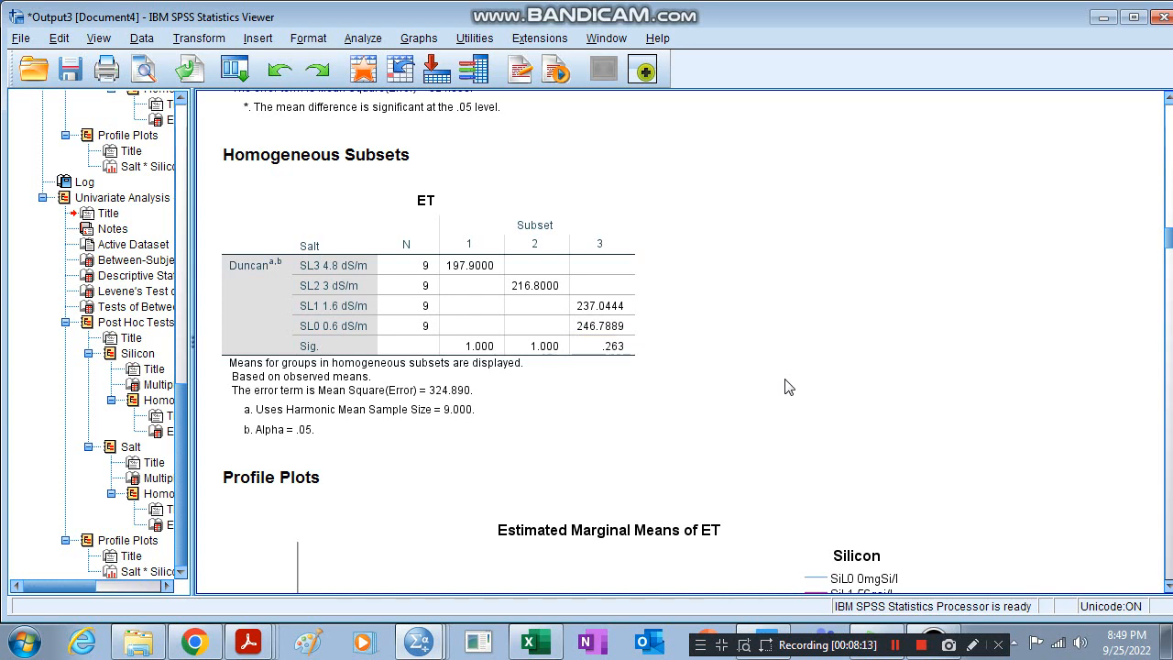
pyautogui.click(561, 362)
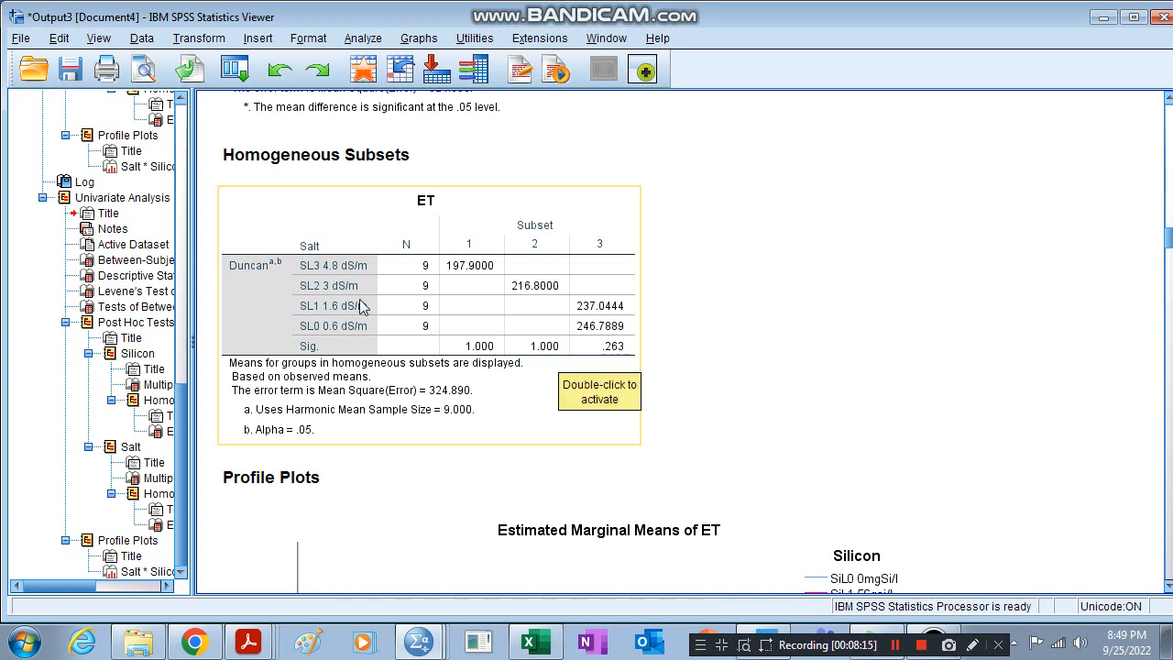
pyautogui.click(665, 344)
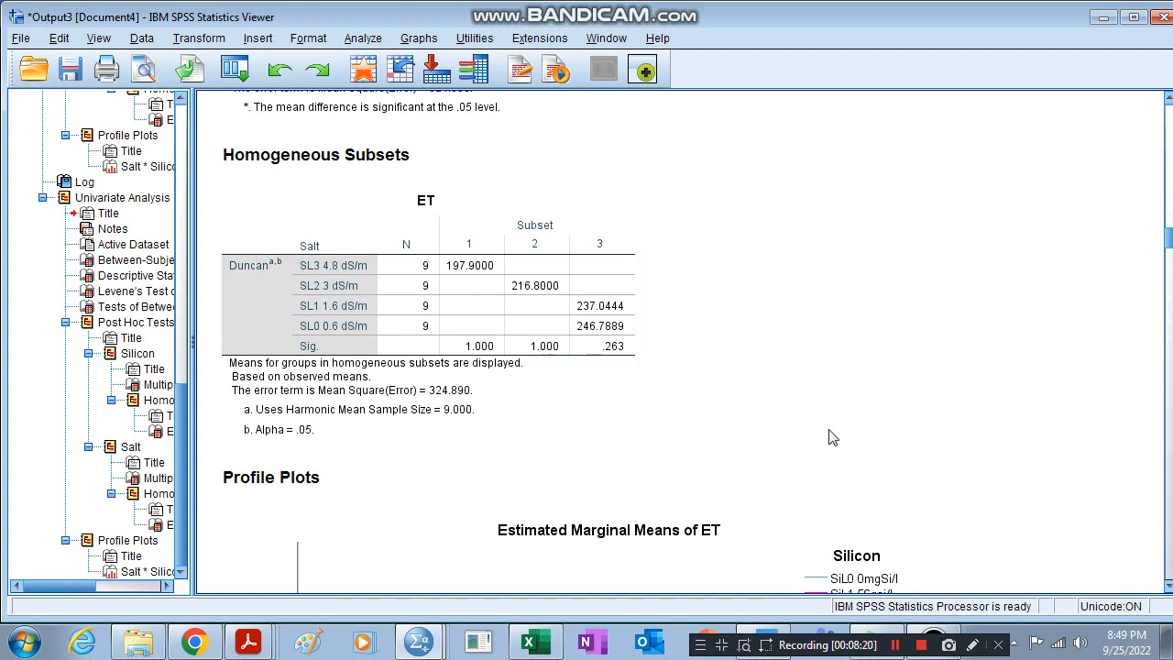
pyautogui.scroll(-5, 779, 449)
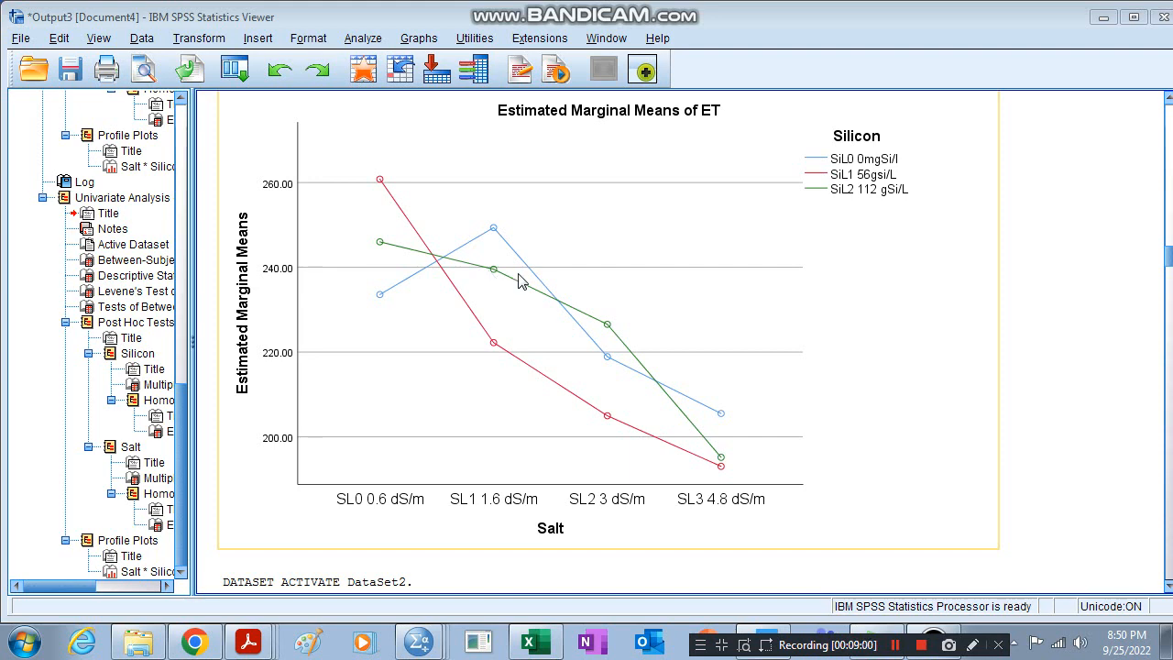
pyautogui.click(896, 639)
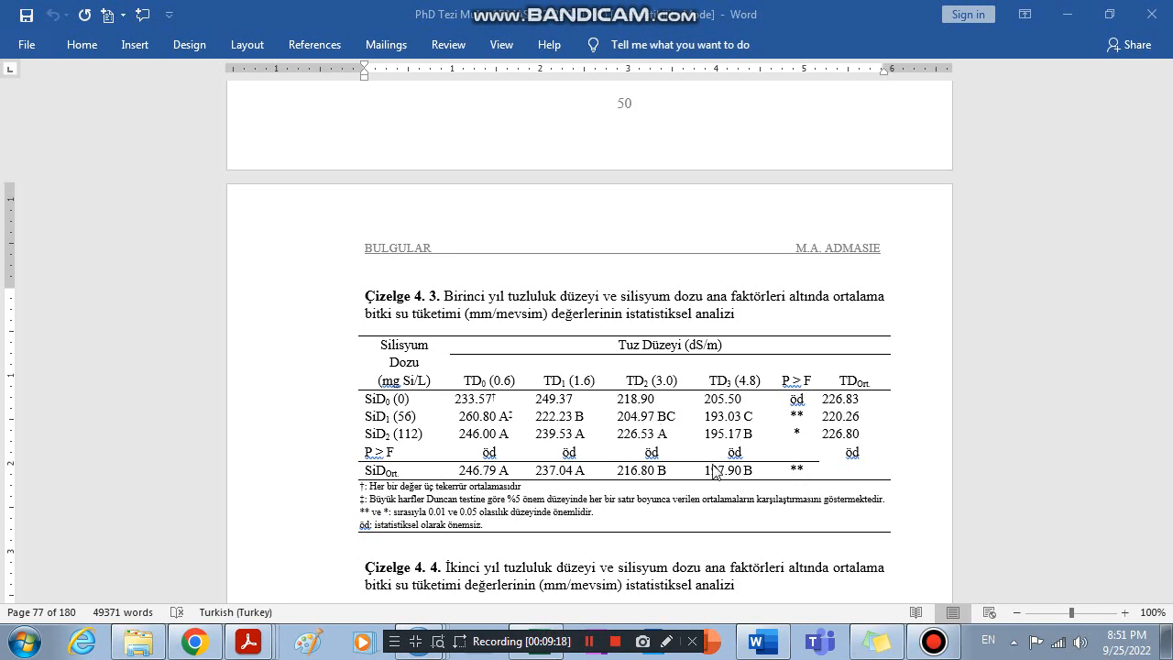
pyautogui.click(590, 642)
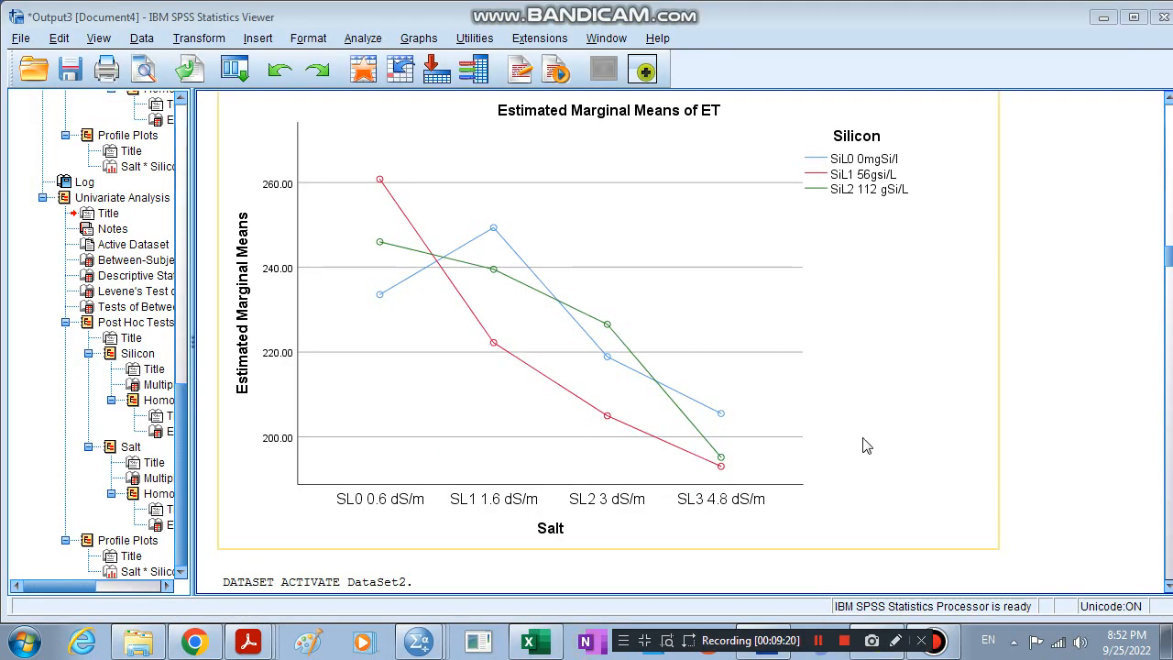